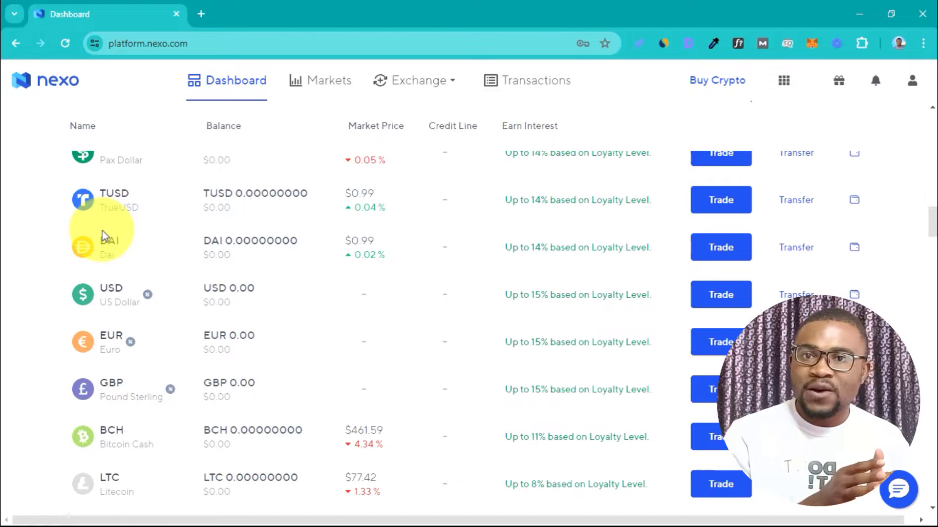
# - Open the Bank Transfer top-up instructions for the USD balance from its Transfer menu
pyautogui.click(98, 277)
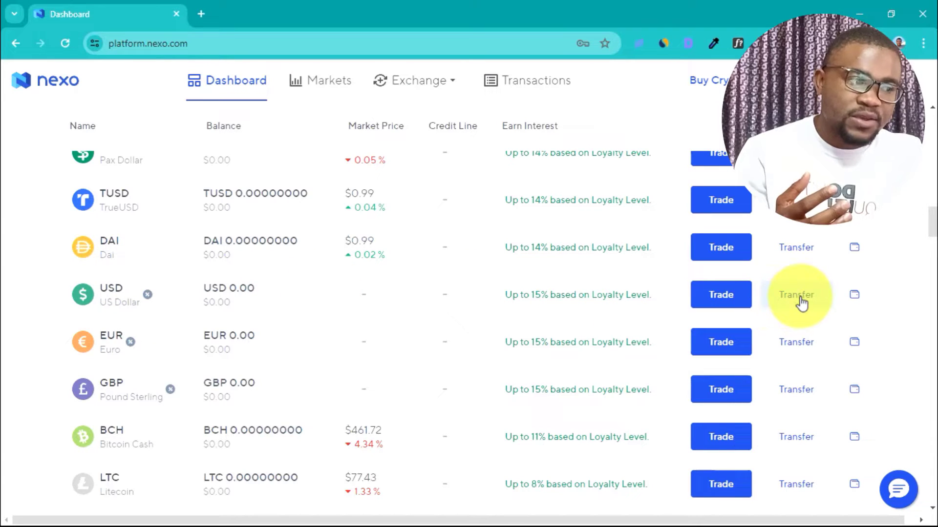
pyautogui.click(796, 295)
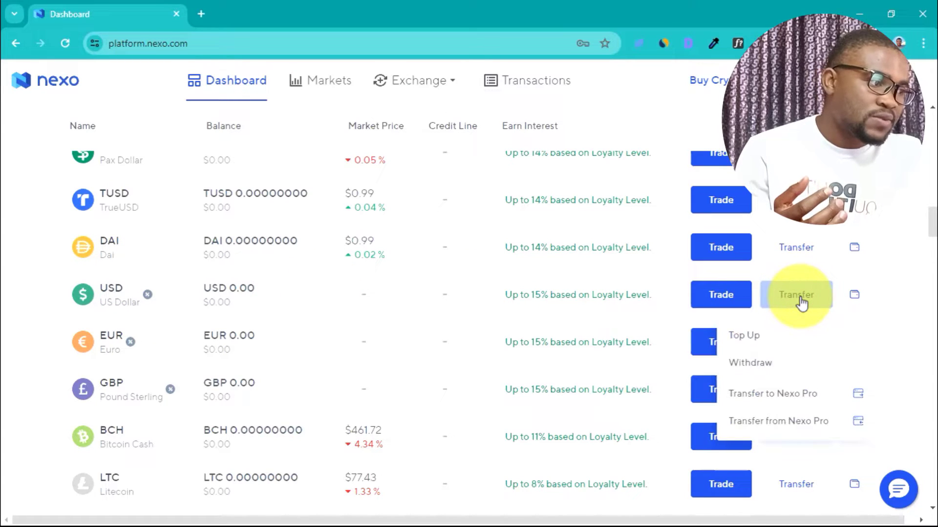
pyautogui.click(743, 337)
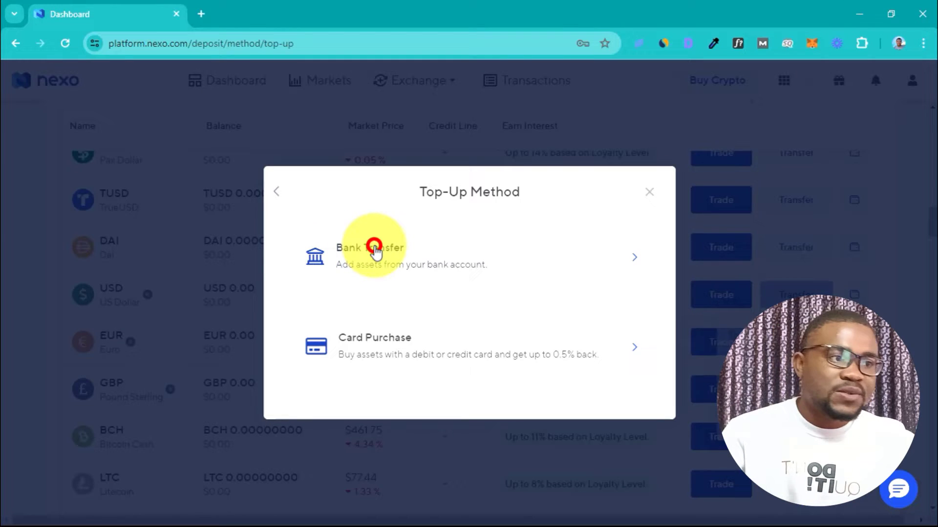
pyautogui.click(375, 249)
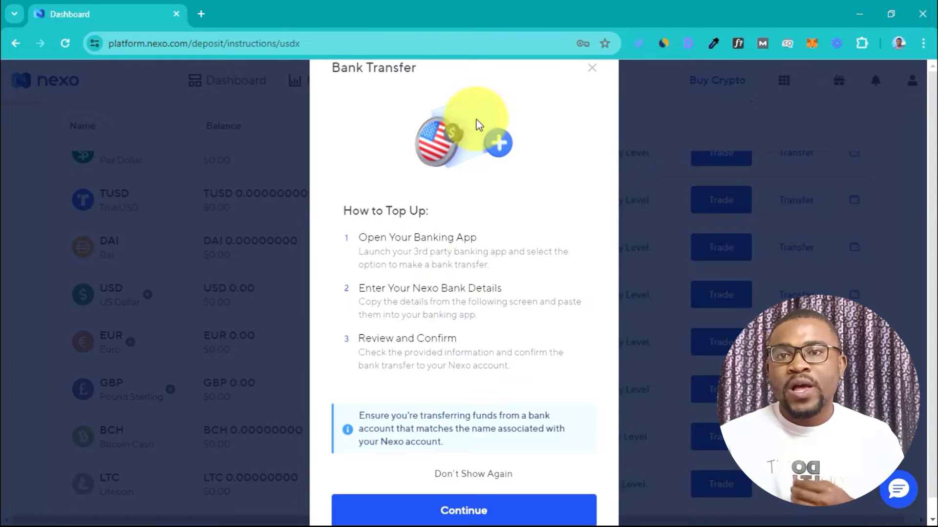
# - Continue to Top Up USD and review the SWIFT recipient details, limits and fee
pyautogui.click(436, 512)
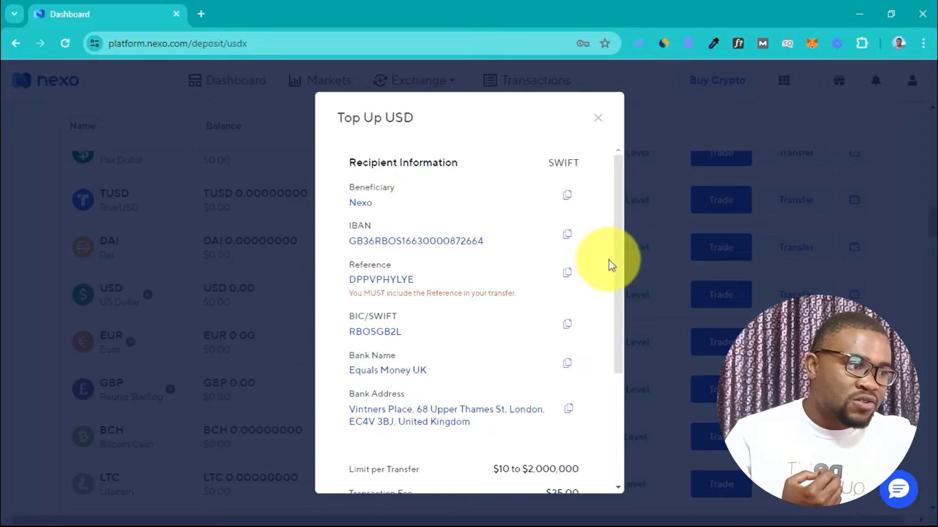
pyautogui.moveTo(616, 269); pyautogui.dragTo(605, 386)
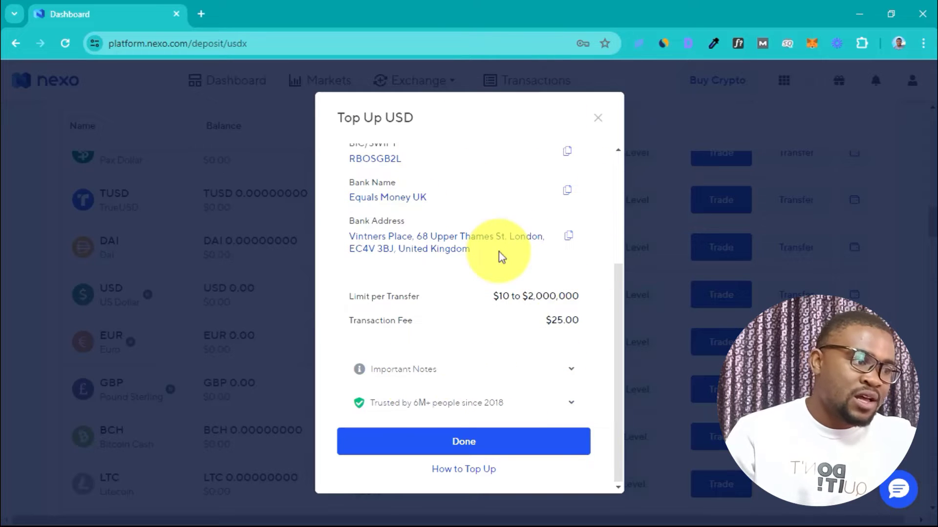
pyautogui.moveTo(618, 346); pyautogui.dragTo(617, 164)
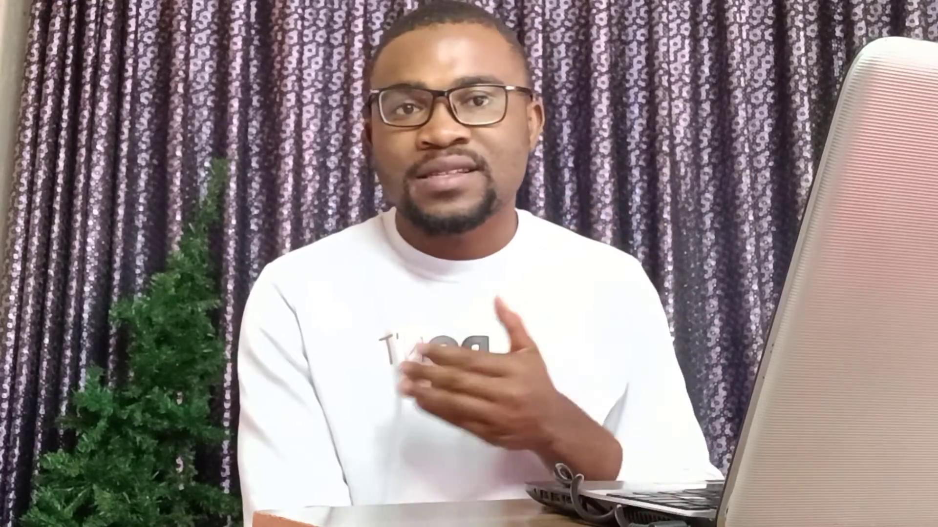
# - Close the Top Up USD window and bring up the USD row's transfer options again
pyautogui.click(794, 263)
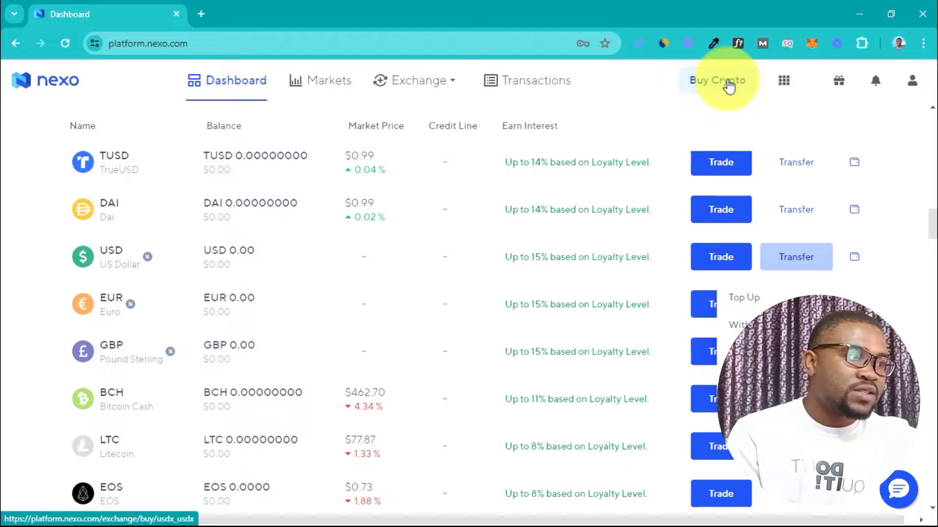
# - Open Buy Crypto and keep US dollars as the currency for the $25.00 purchase
pyautogui.click(727, 81)
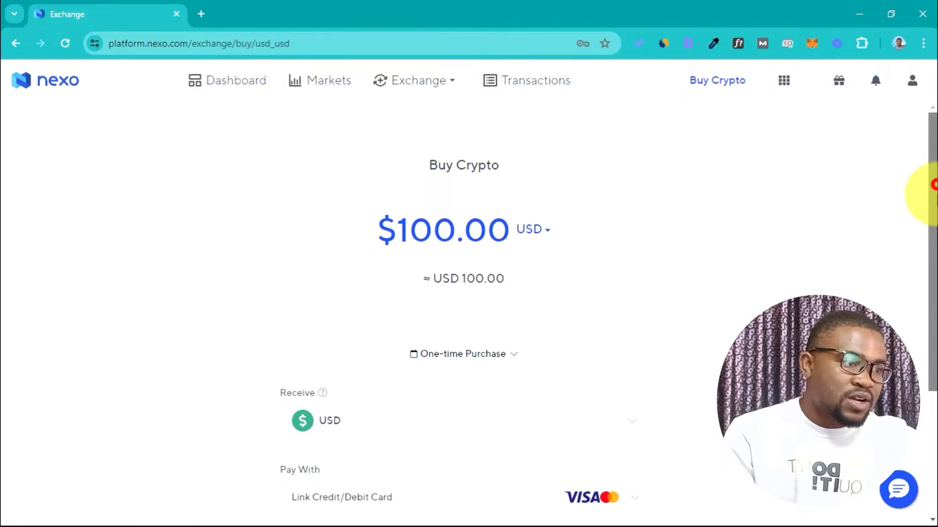
pyautogui.moveTo(931, 184); pyautogui.dragTo(930, 215)
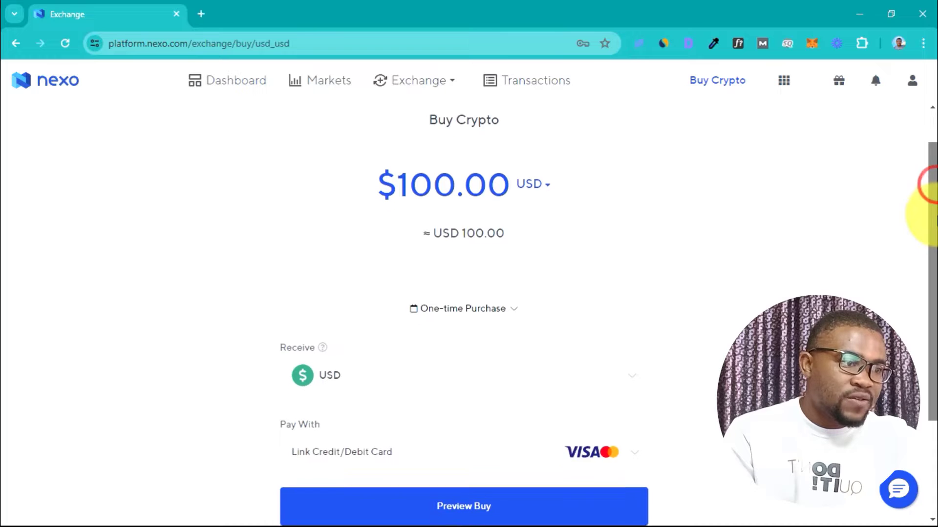
pyautogui.click(547, 186)
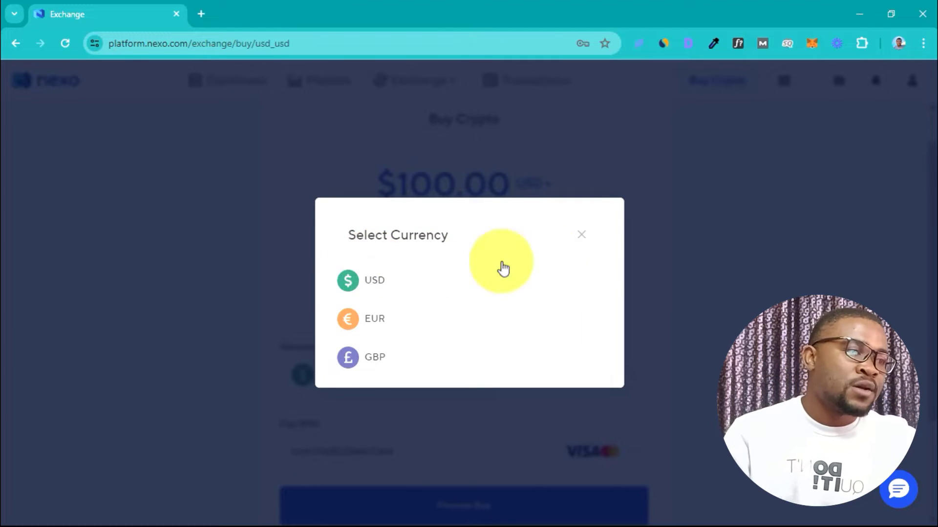
pyautogui.click(584, 232)
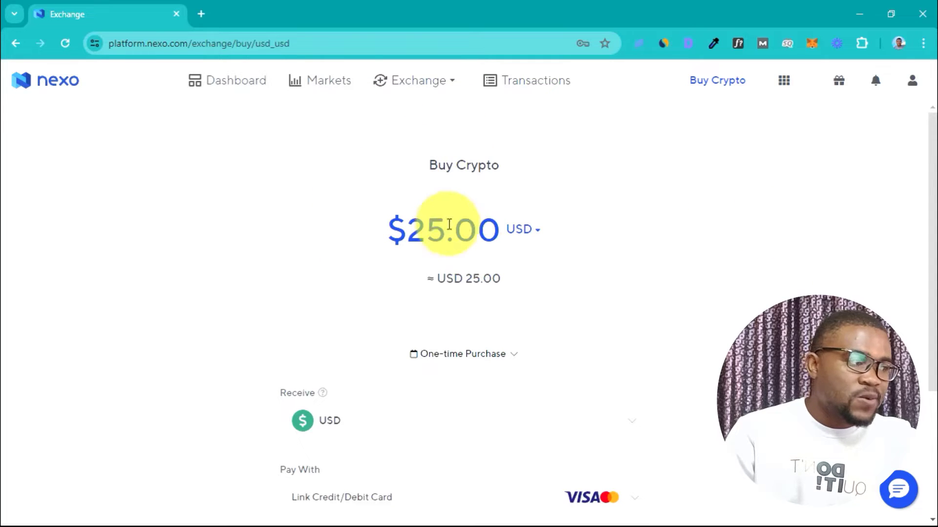
pyautogui.moveTo(931, 180); pyautogui.dragTo(923, 262)
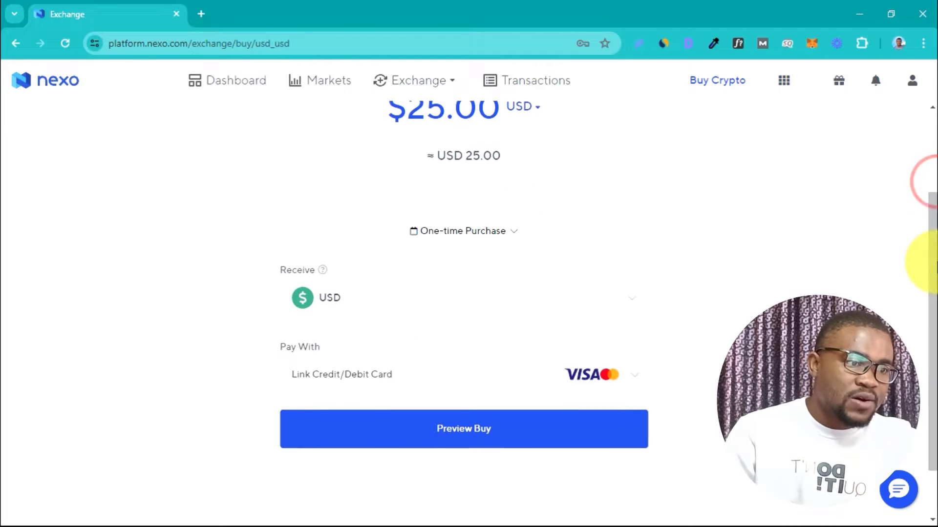
# - Search 'usdt', pick USDT as the coin to receive, and preview the buy
pyautogui.click(341, 296)
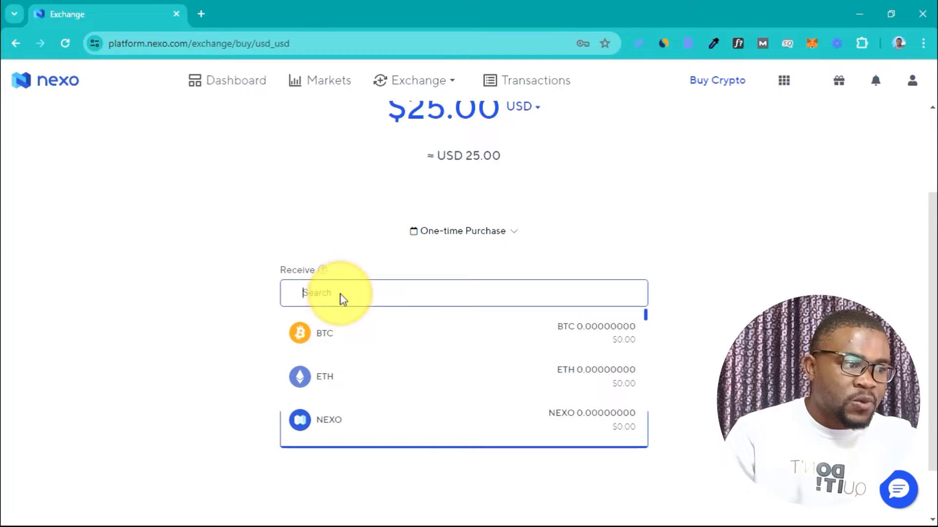
pyautogui.click(646, 317)
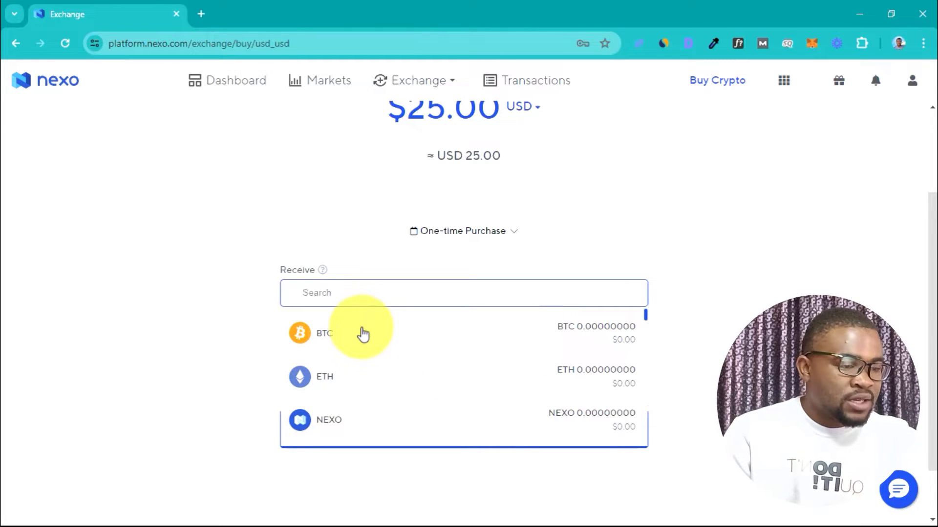
pyautogui.scroll(-3, 362, 335)
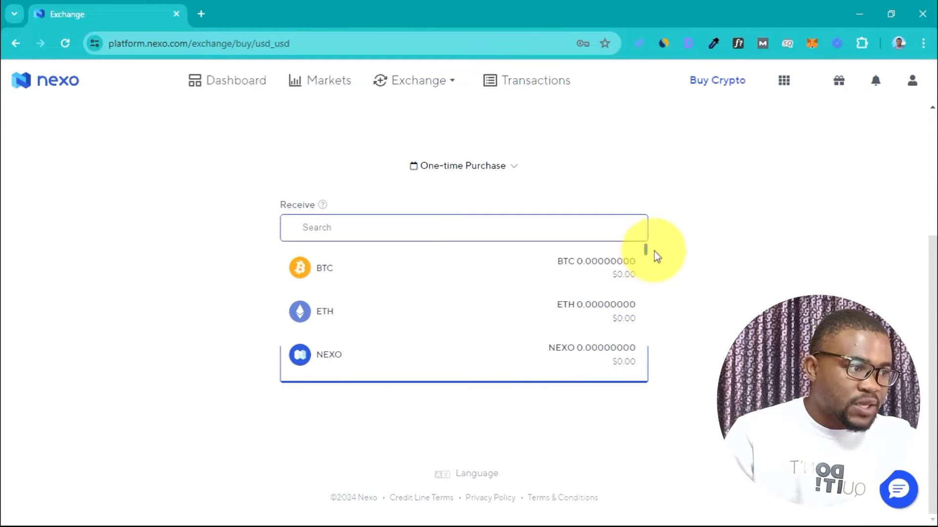
pyautogui.moveTo(645, 247); pyautogui.dragTo(644, 271)
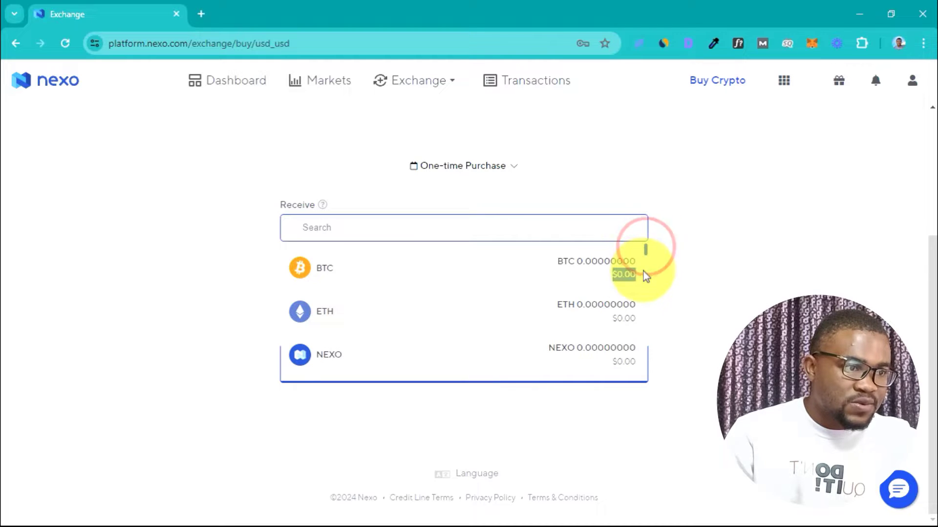
pyautogui.write('u')
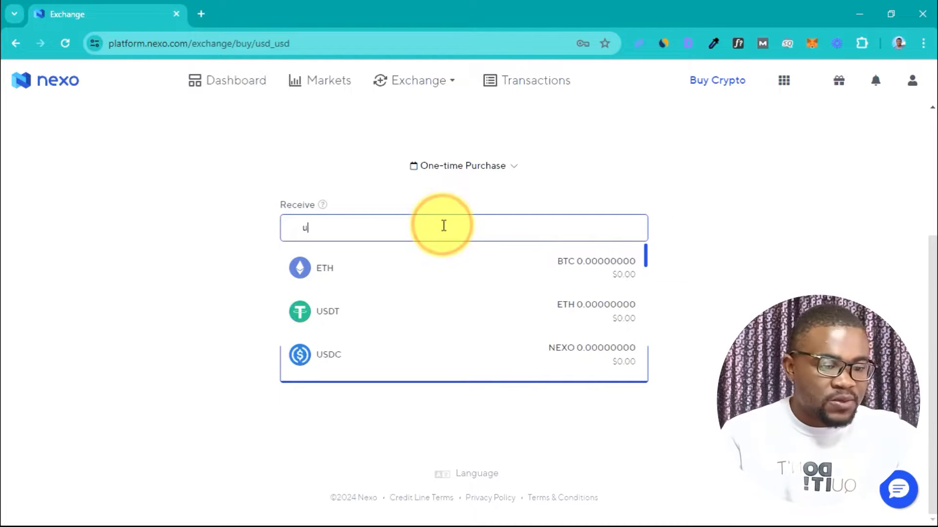
pyautogui.write('sdt')
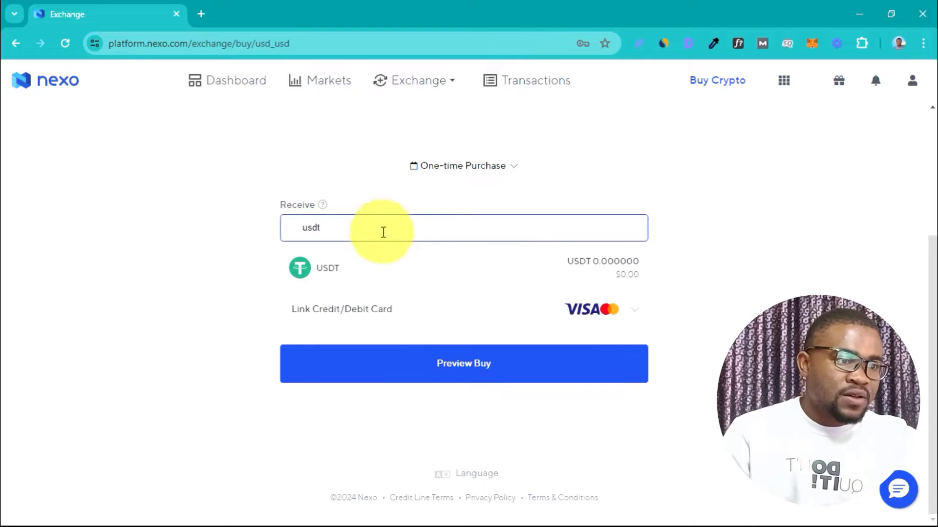
pyautogui.click(337, 268)
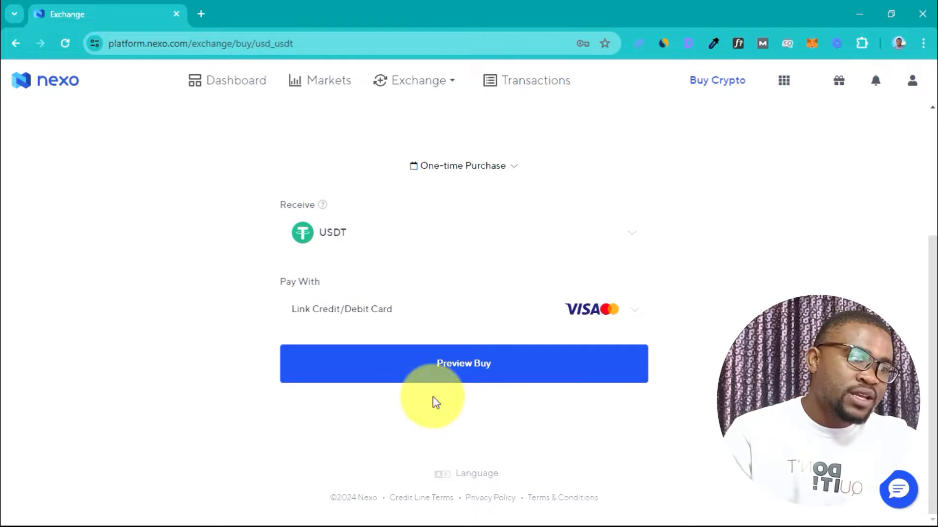
pyautogui.click(492, 370)
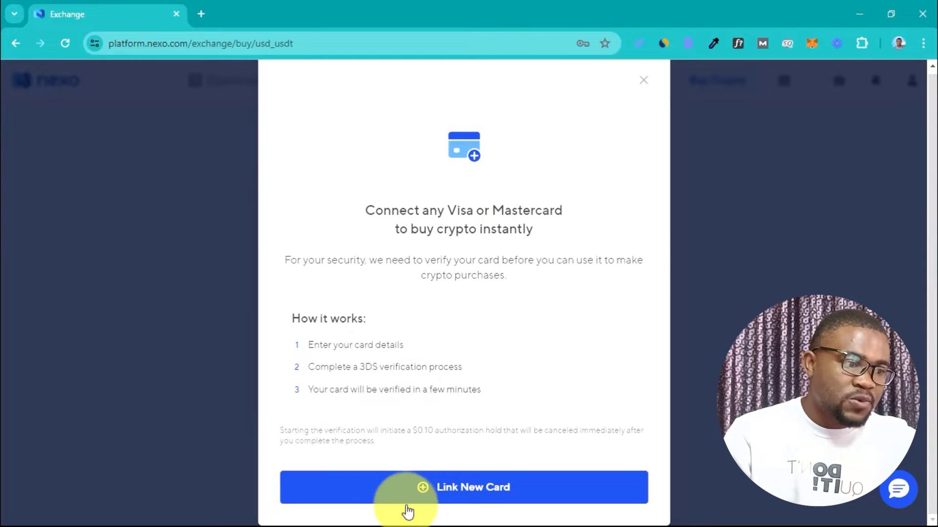
# - Submit the new Visa card details and request an SMS approval code
pyautogui.click(478, 489)
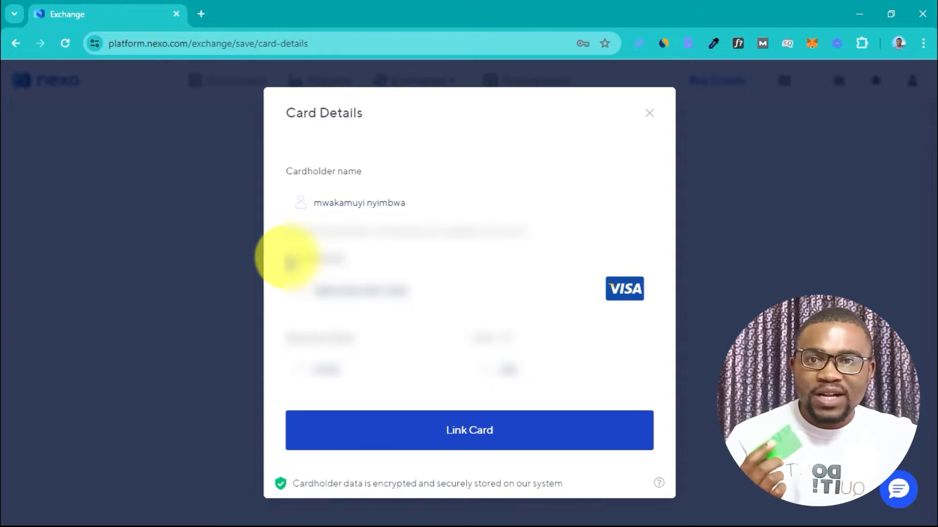
pyautogui.click(477, 432)
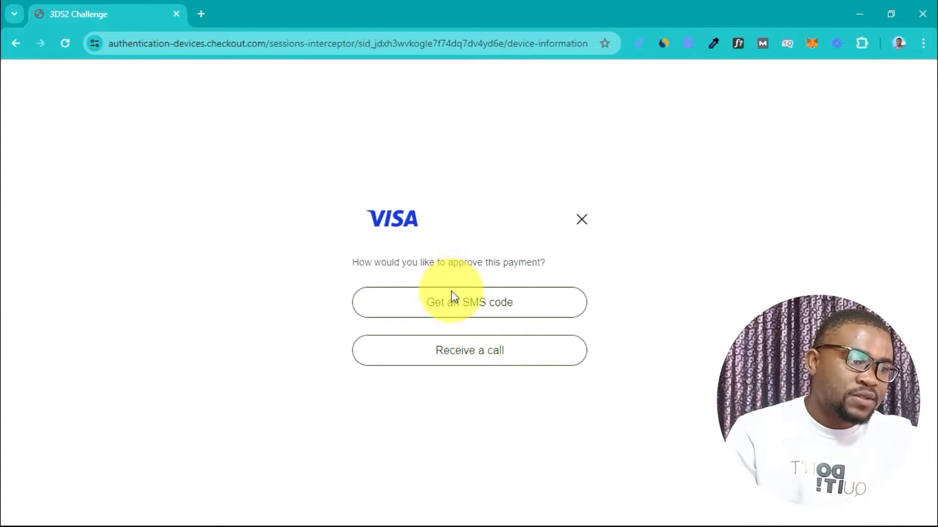
pyautogui.click(482, 305)
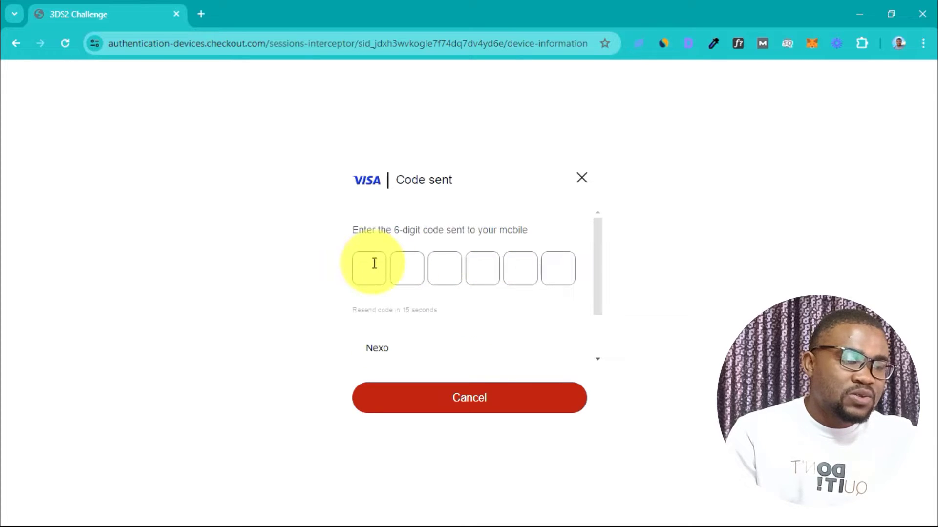
# - Enter the 6-digit SMS verification code to approve the Visa card
pyautogui.click(374, 264)
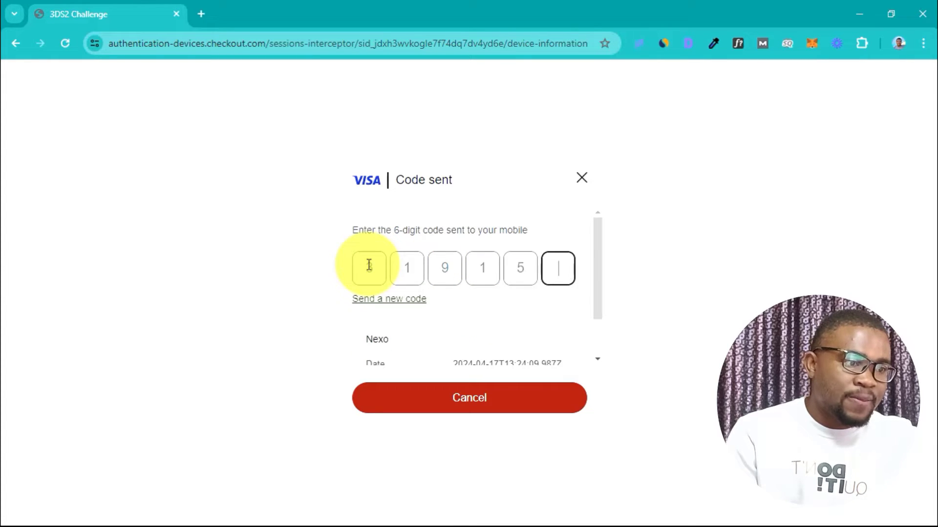
pyautogui.click(349, 141)
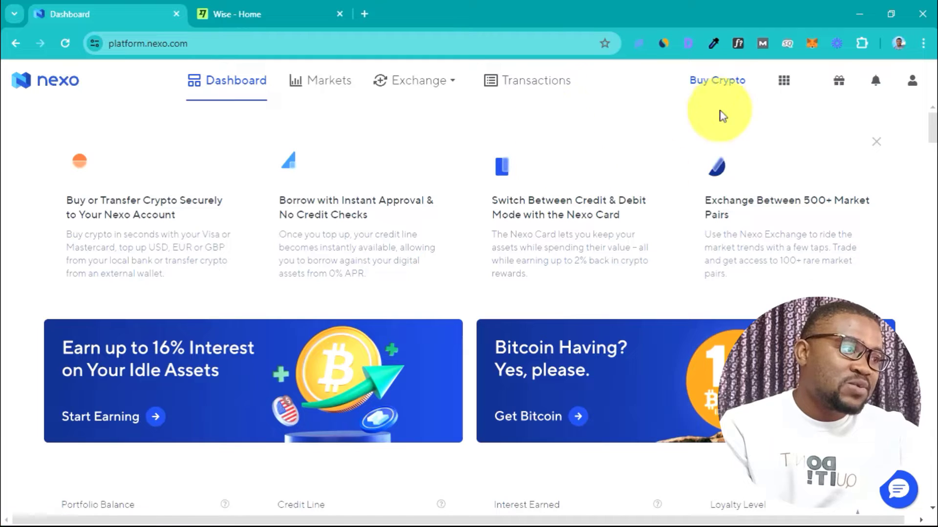
# - Set up a 50 PLN Visa purchase of USDT (≈12.082047) and open the order preview
pyautogui.click(720, 80)
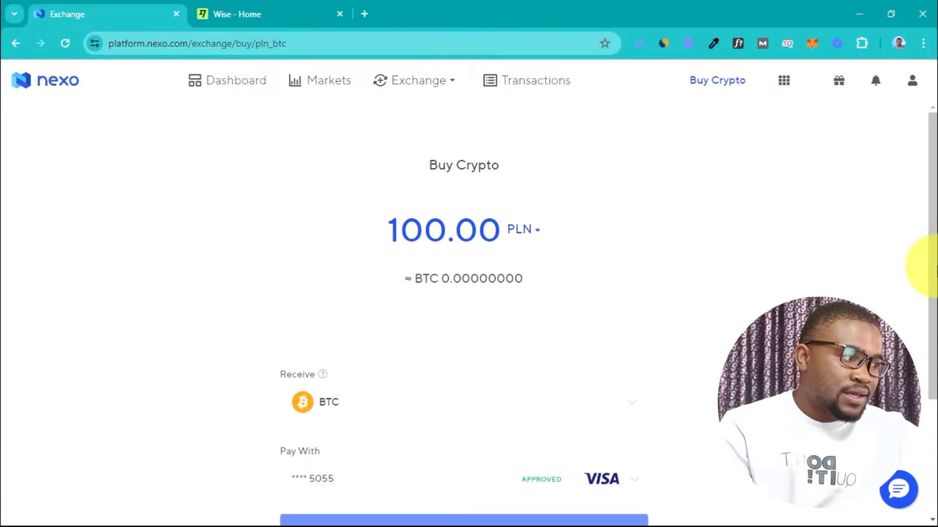
pyautogui.moveTo(930, 268); pyautogui.dragTo(930, 310)
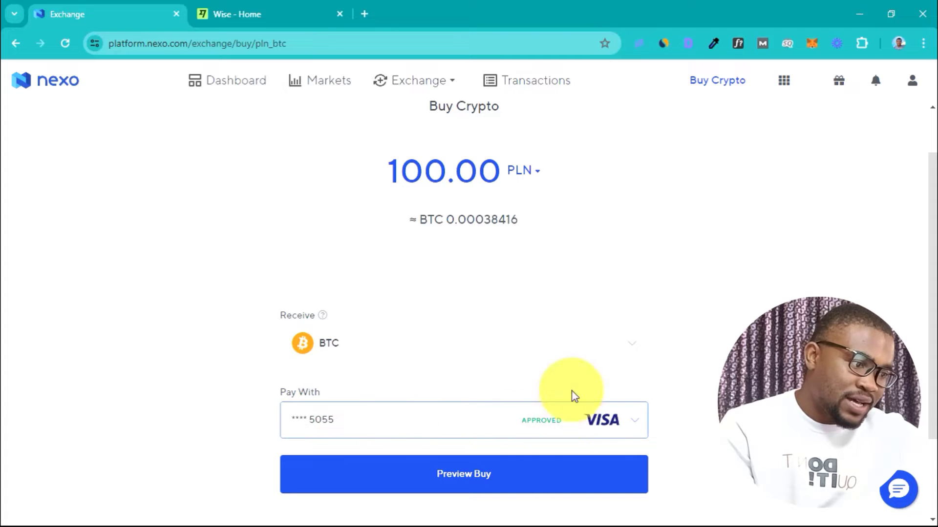
pyautogui.moveTo(932, 315); pyautogui.dragTo(931, 309)
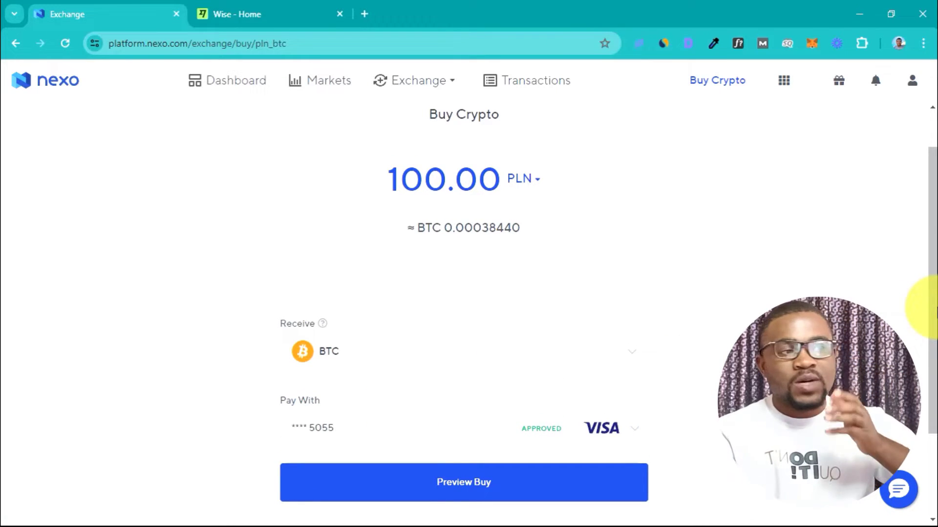
pyautogui.click(627, 349)
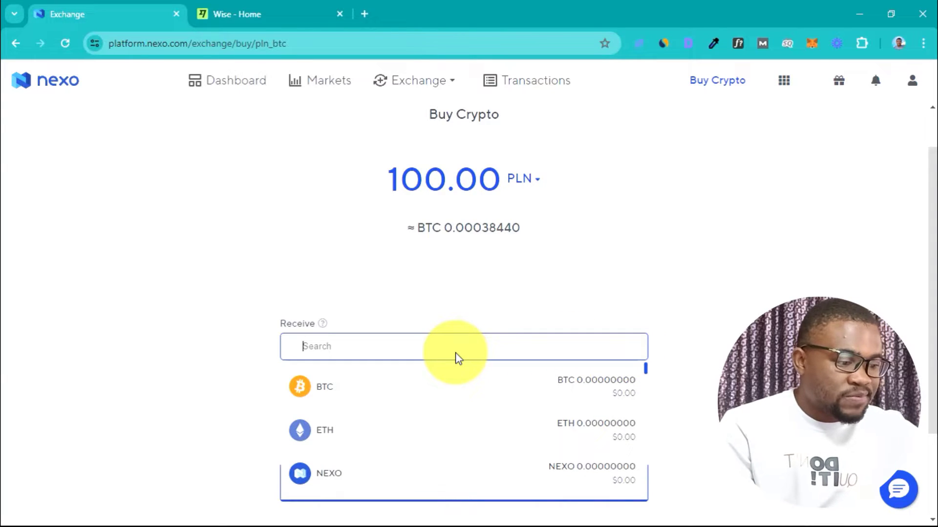
pyautogui.write('us')
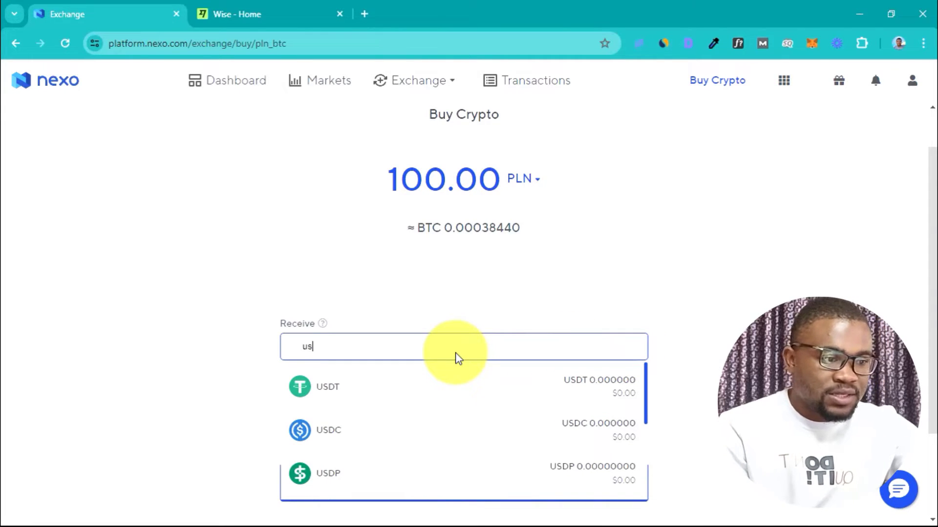
pyautogui.click(408, 396)
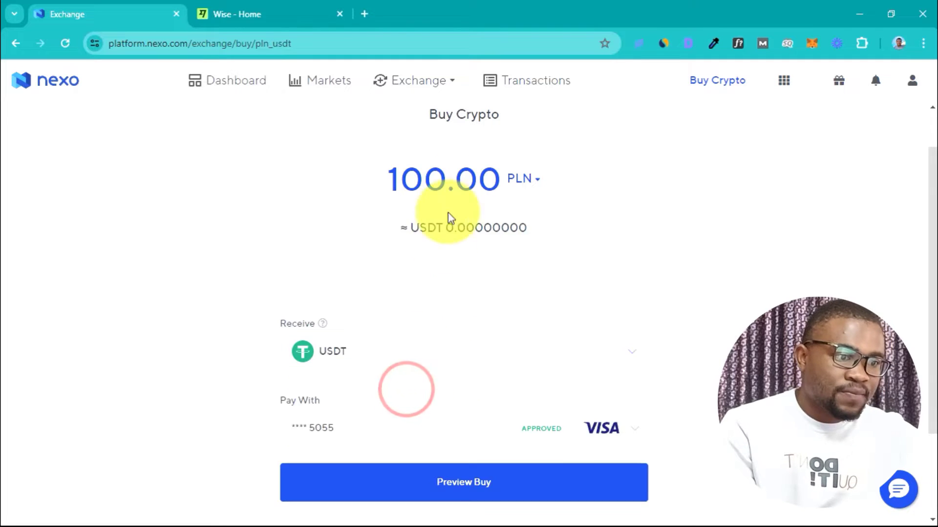
pyautogui.doubleClick(443, 173)
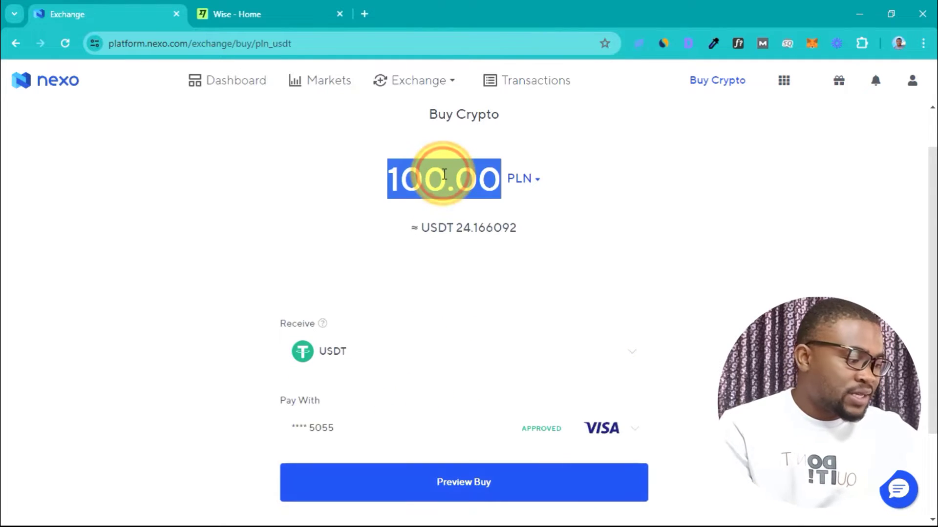
pyautogui.write('50')
pyautogui.scroll(-1, 463, 460)
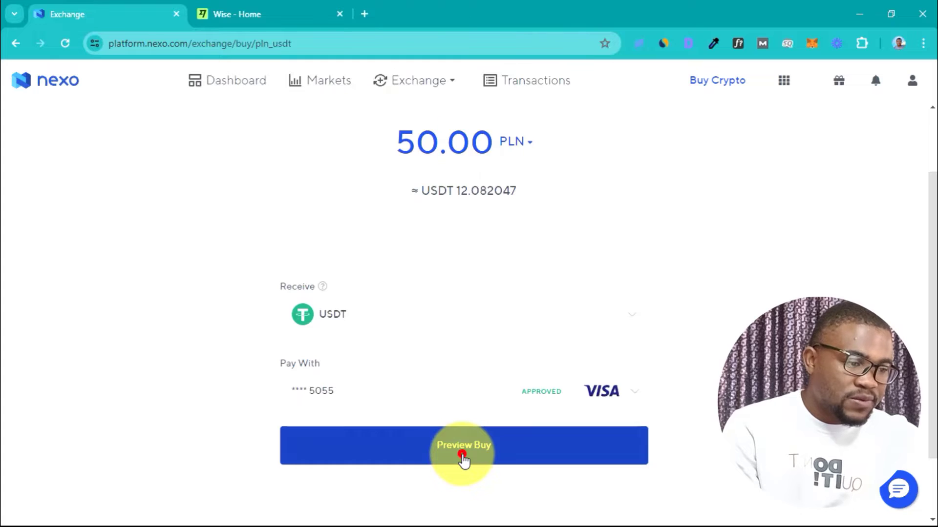
pyautogui.click(462, 455)
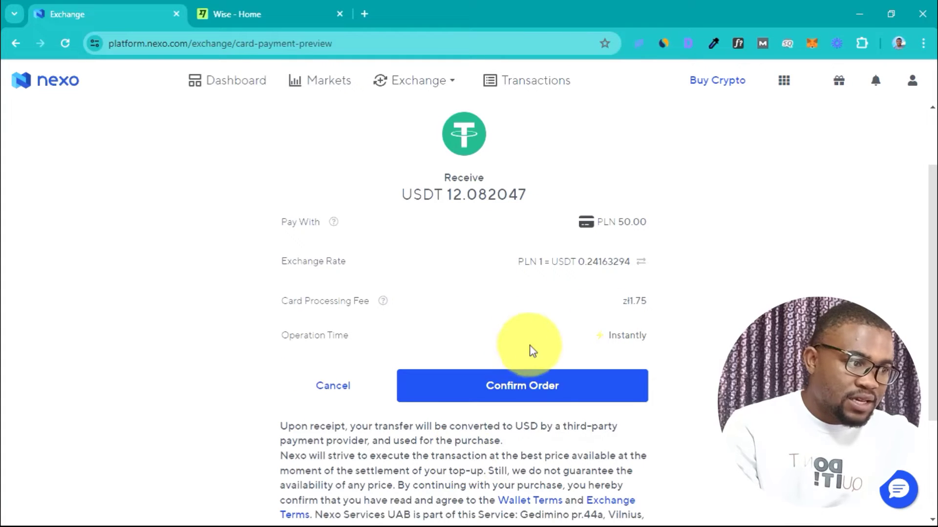
# - Confirm the USDT card order and submit the Visa 3DS verification code
pyautogui.click(547, 391)
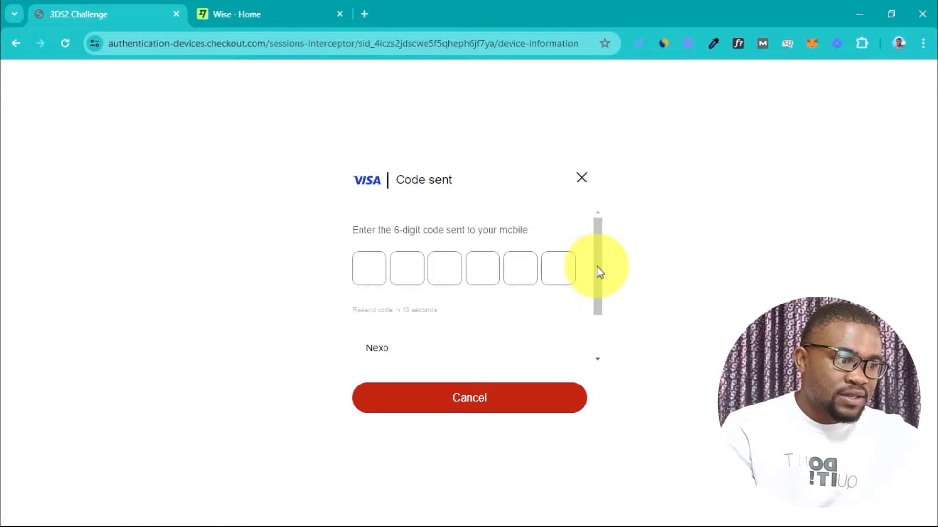
pyautogui.moveTo(597, 266); pyautogui.dragTo(590, 341)
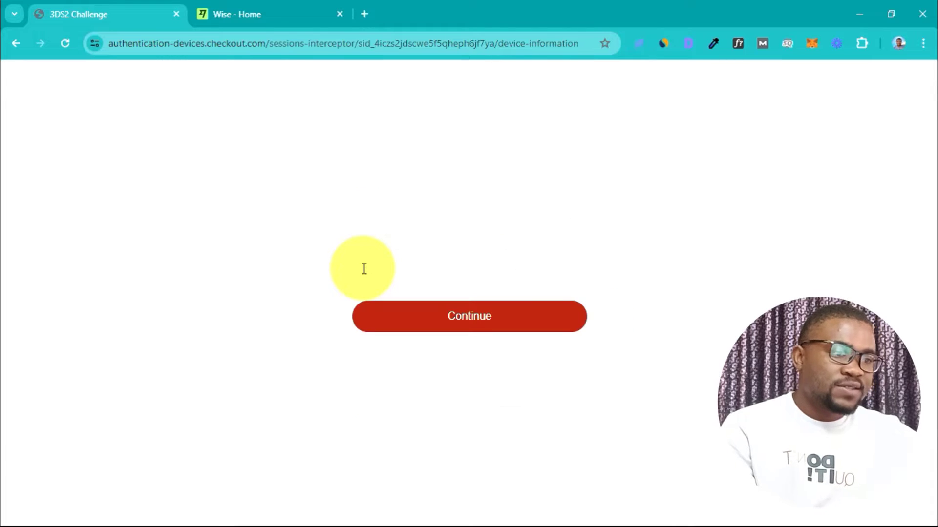
pyautogui.click(470, 326)
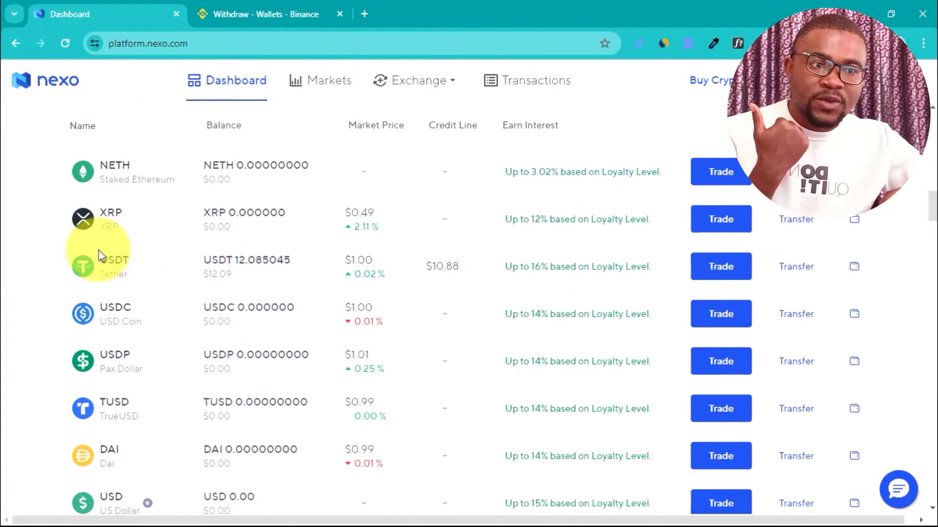
# - Copy Nexo's Tether deposit address for Binance Smart Chain (BEP20), then go to the Binance tab
pyautogui.click(798, 272)
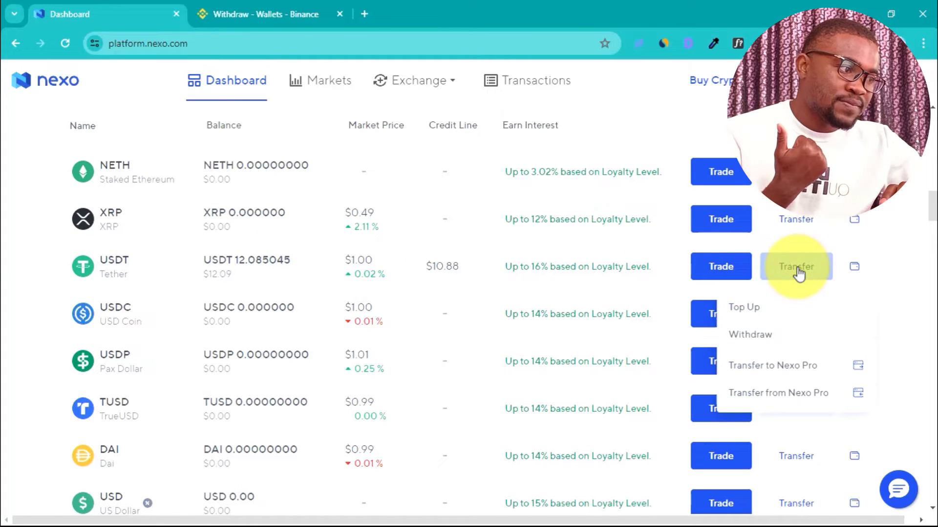
pyautogui.click(747, 309)
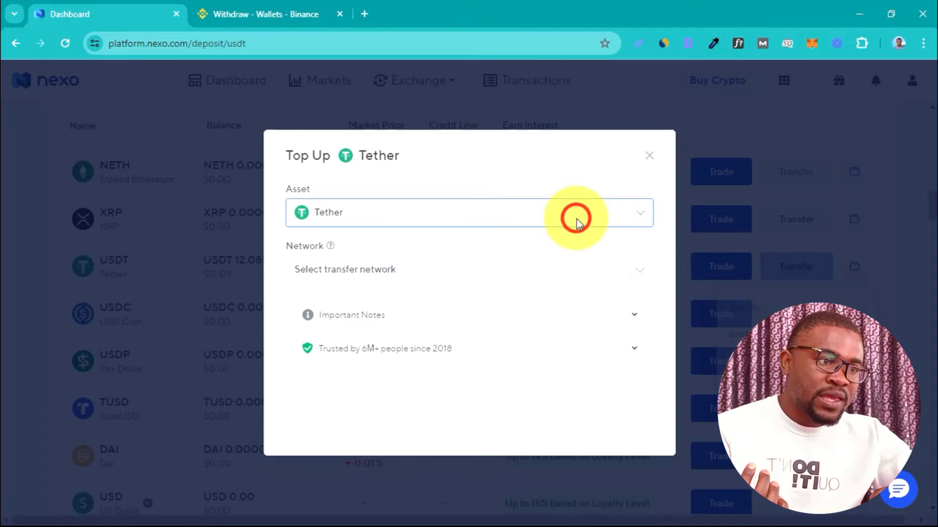
pyautogui.click(577, 220)
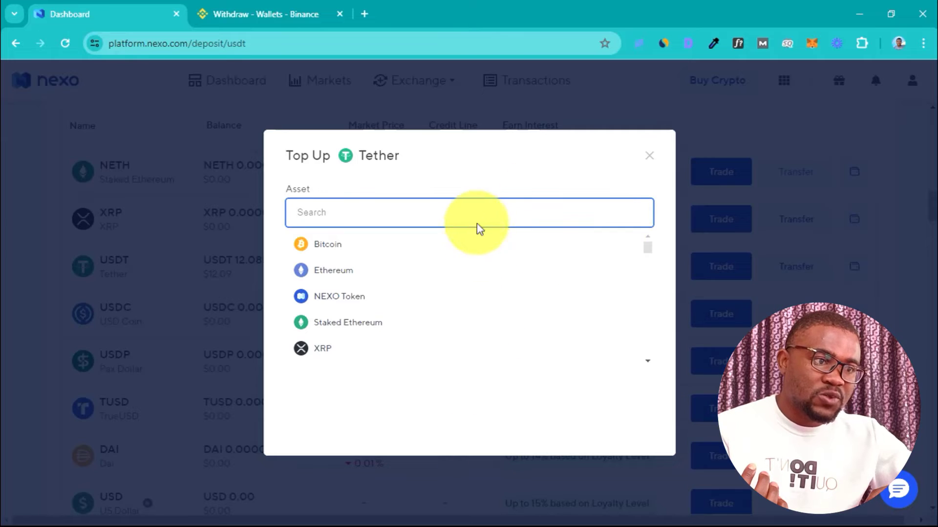
pyautogui.click(473, 168)
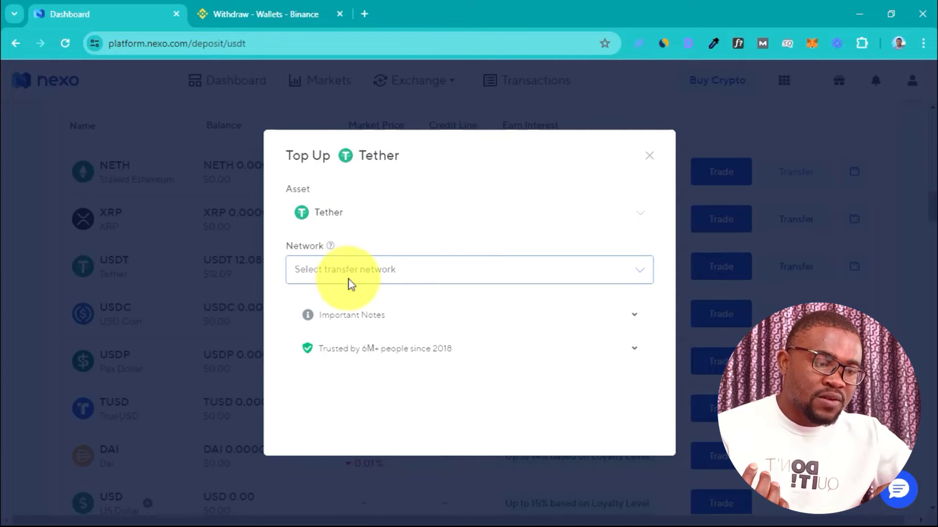
pyautogui.click(368, 270)
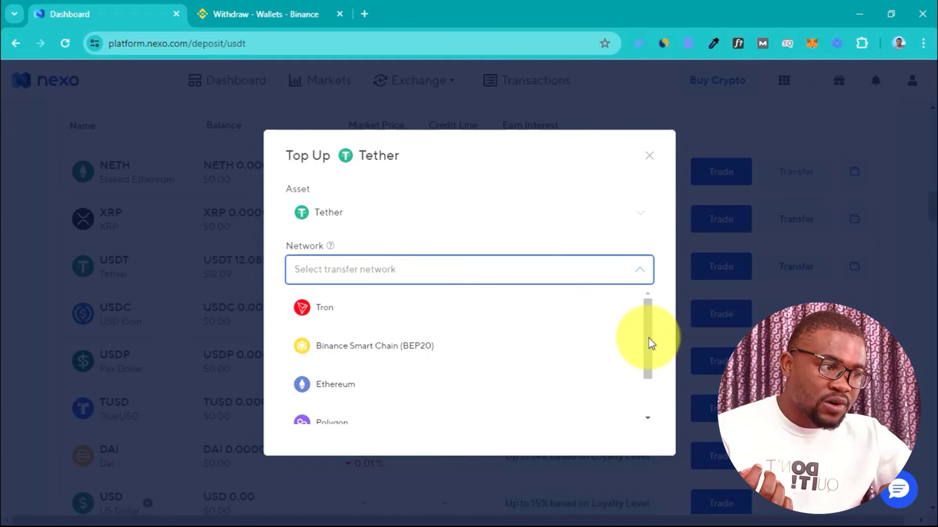
pyautogui.moveTo(648, 339); pyautogui.dragTo(640, 300)
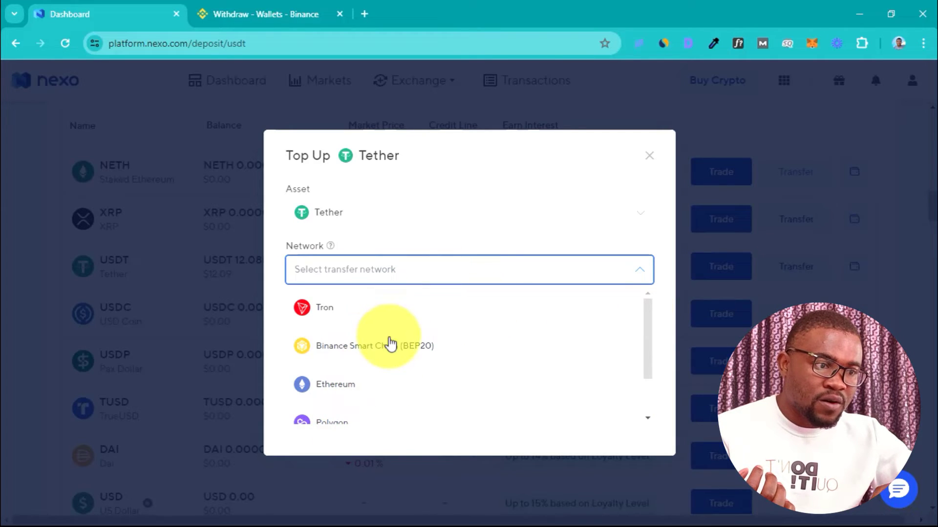
pyautogui.click(433, 348)
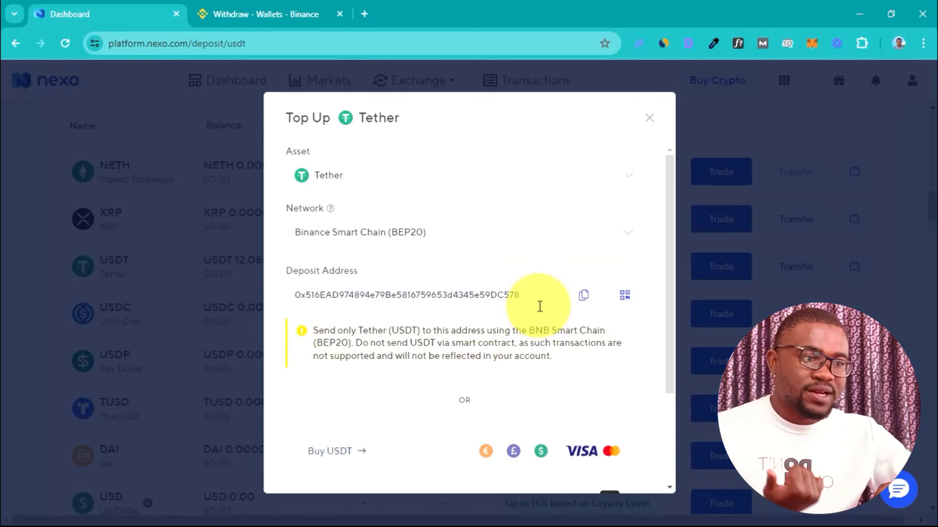
pyautogui.click(580, 299)
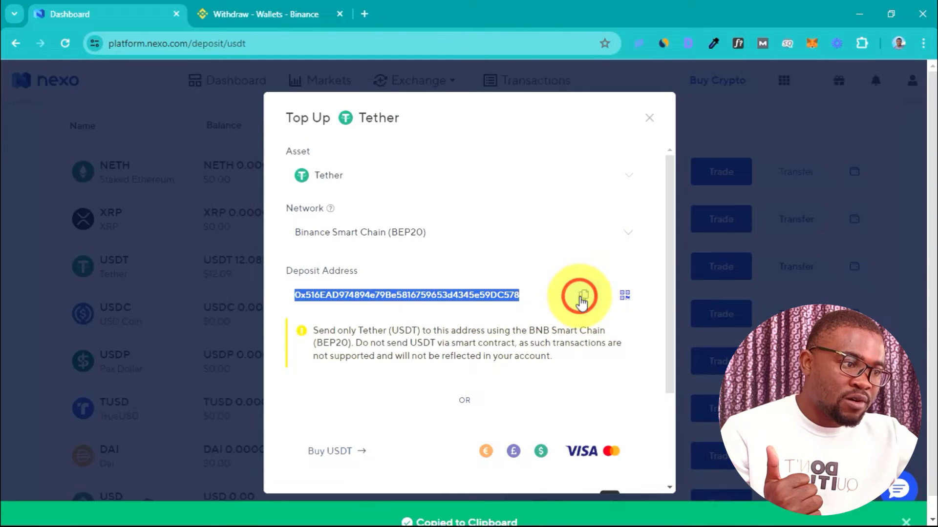
pyautogui.click(269, 6)
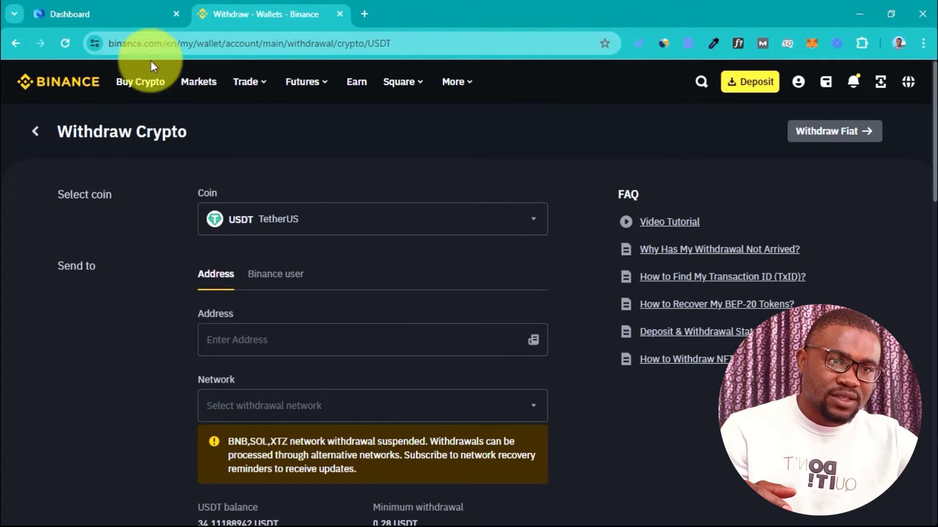
# - Open the USDT withdrawal page from Binance's Spot wallet, then return to Nexo's deposit address
pyautogui.moveTo(826, 84)
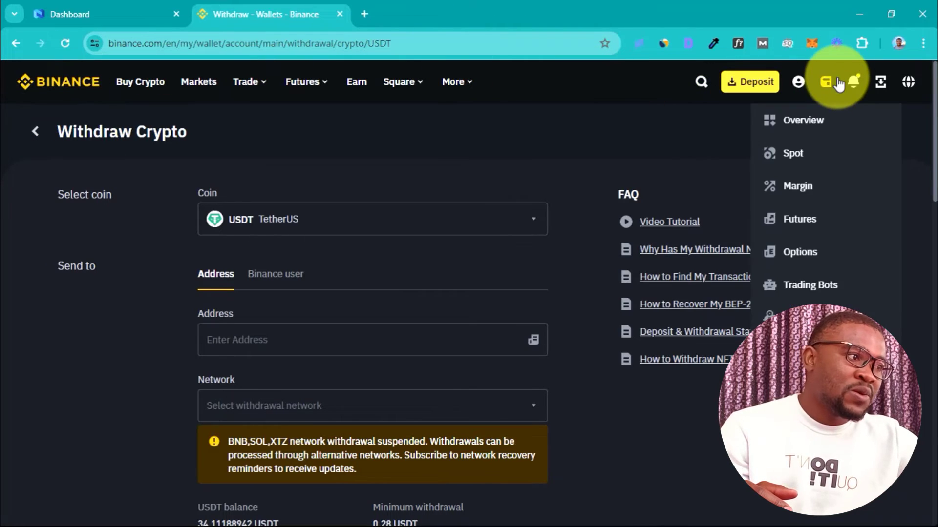
pyautogui.click(795, 164)
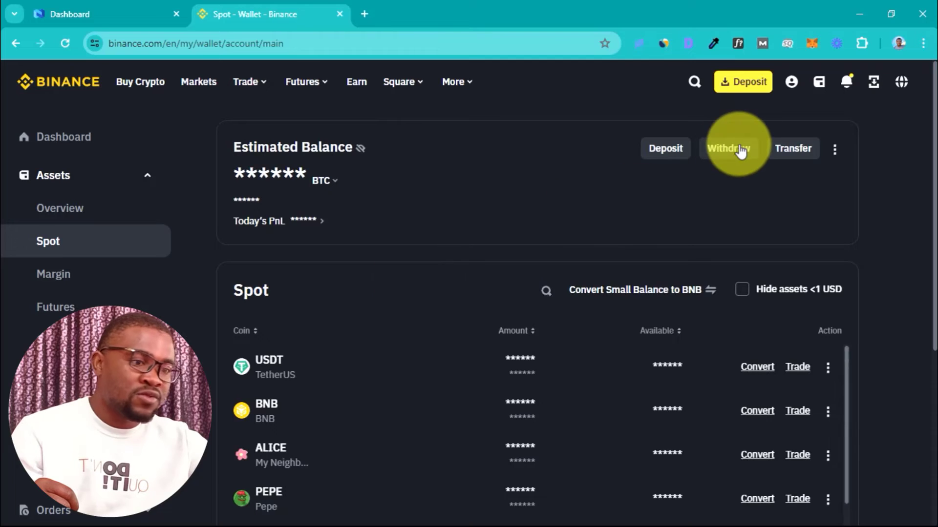
pyautogui.click(828, 371)
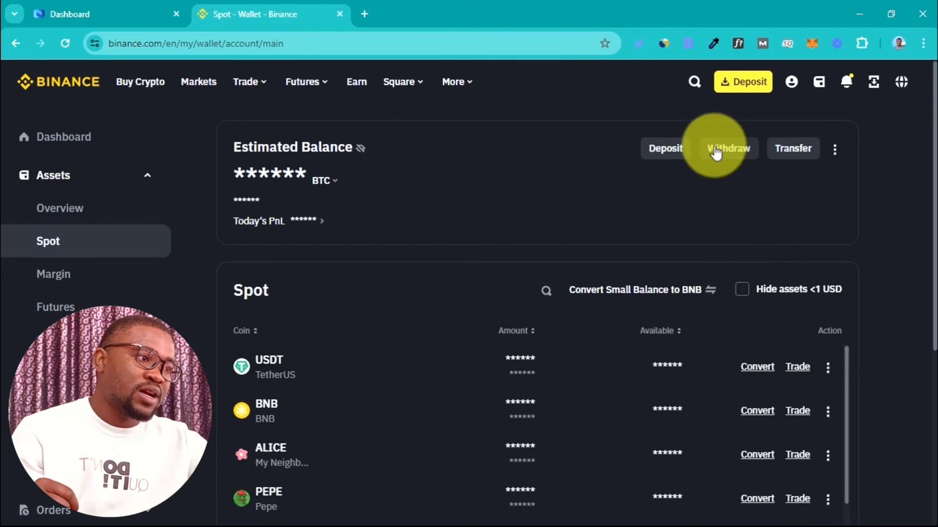
pyautogui.moveTo(828, 367)
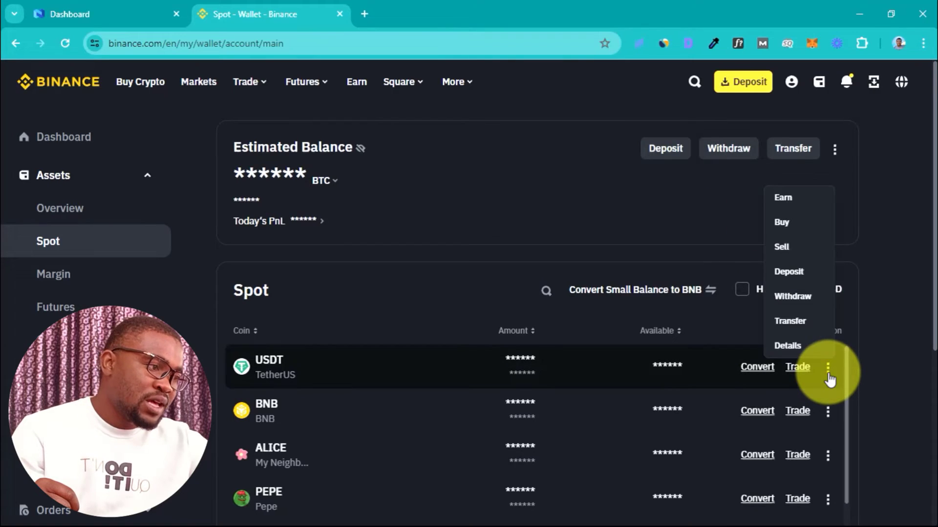
pyautogui.click(794, 296)
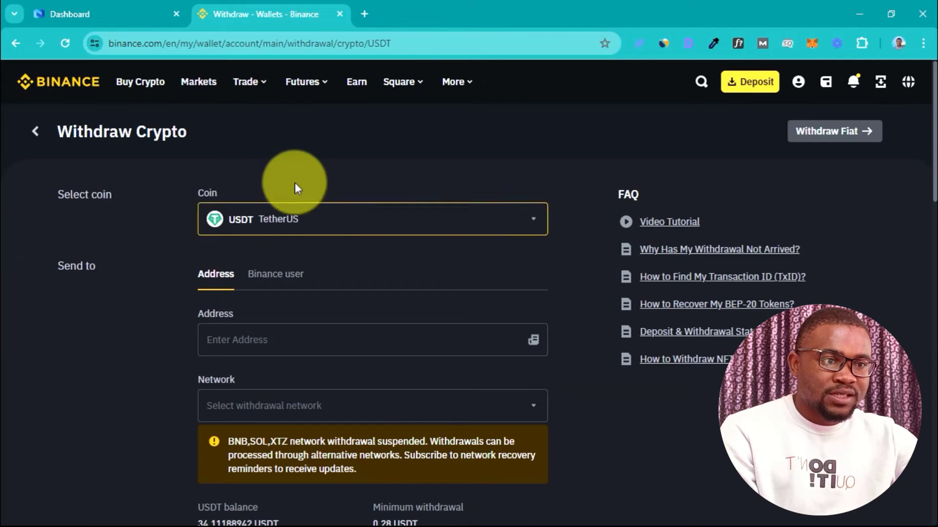
pyautogui.click(121, 6)
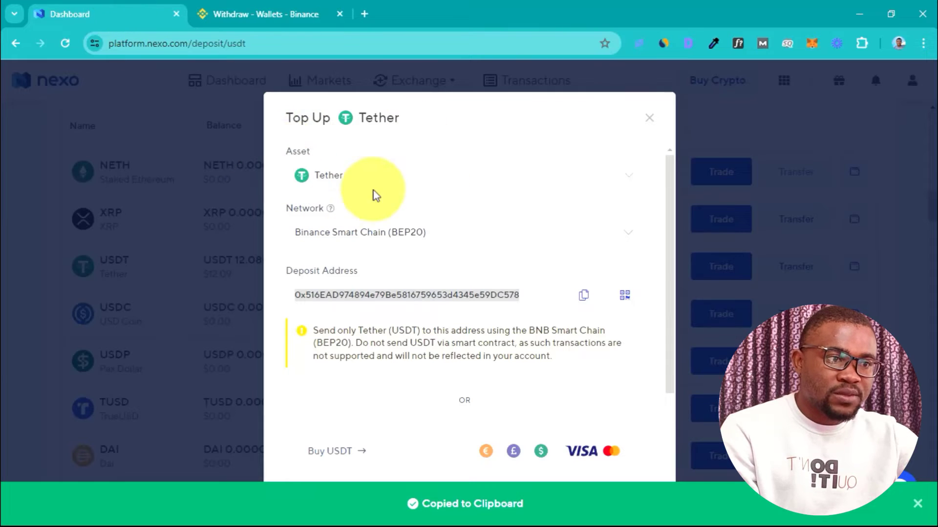
# - Choose BNB Smart Chain (BEP20) as the withdrawal network, matching Nexo's deposit network
pyautogui.click(266, 9)
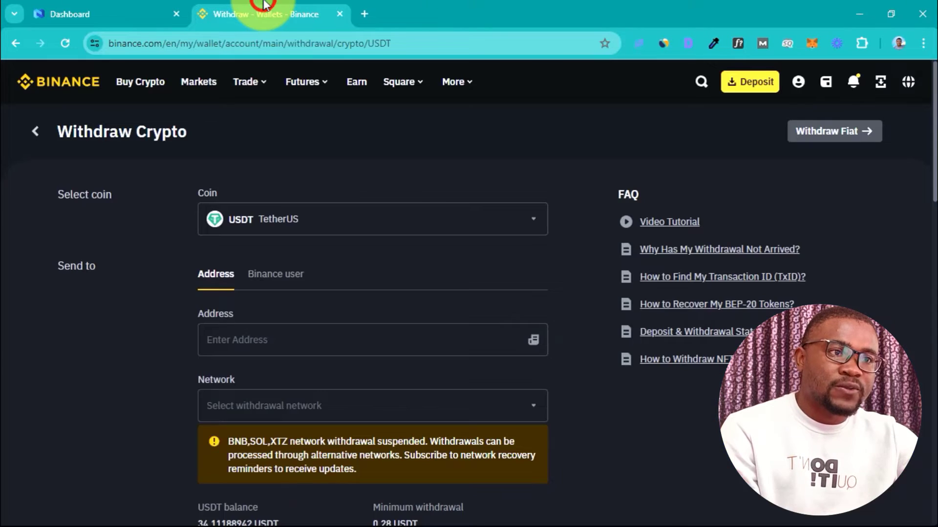
pyautogui.click(342, 405)
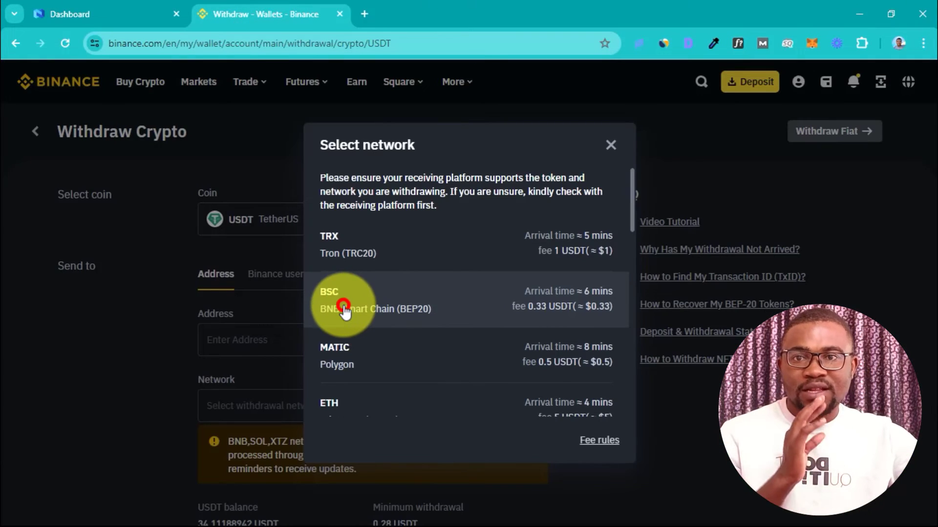
pyautogui.click(345, 312)
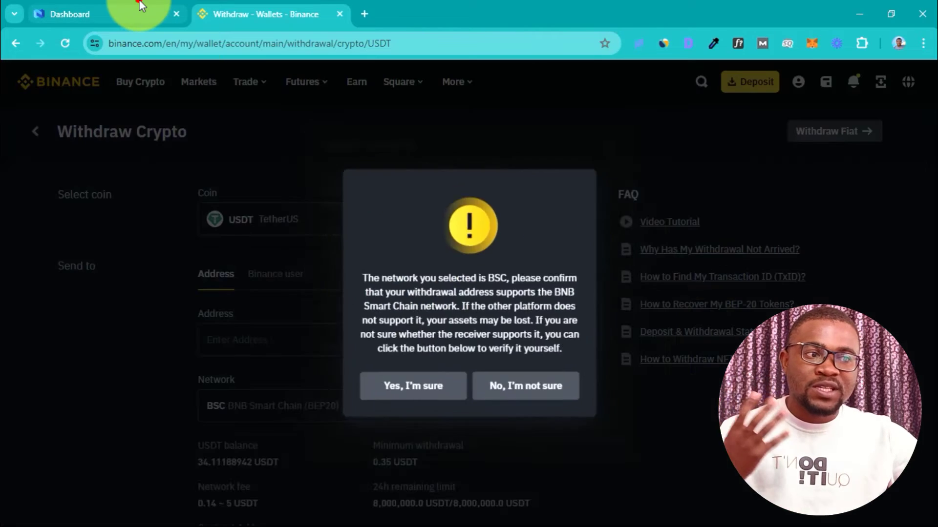
pyautogui.click(140, 6)
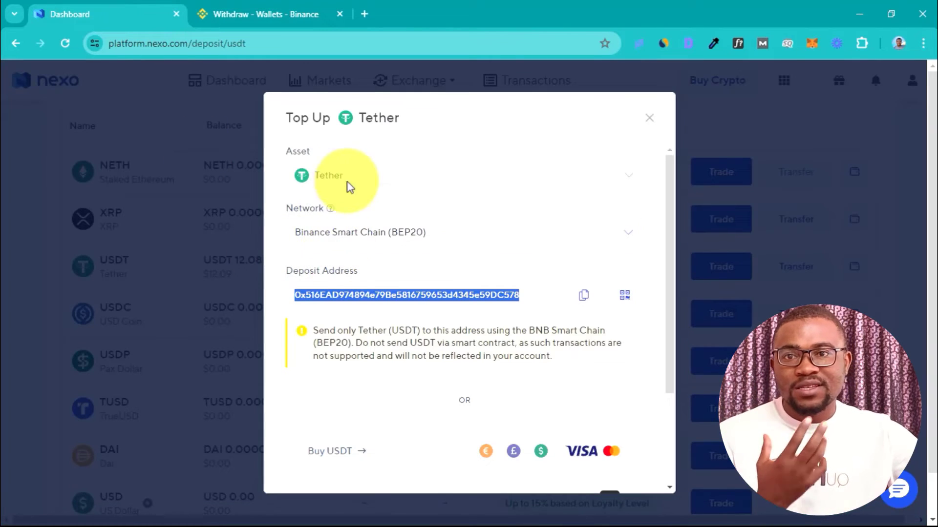
pyautogui.hotkey('ctrl', 'Tab')
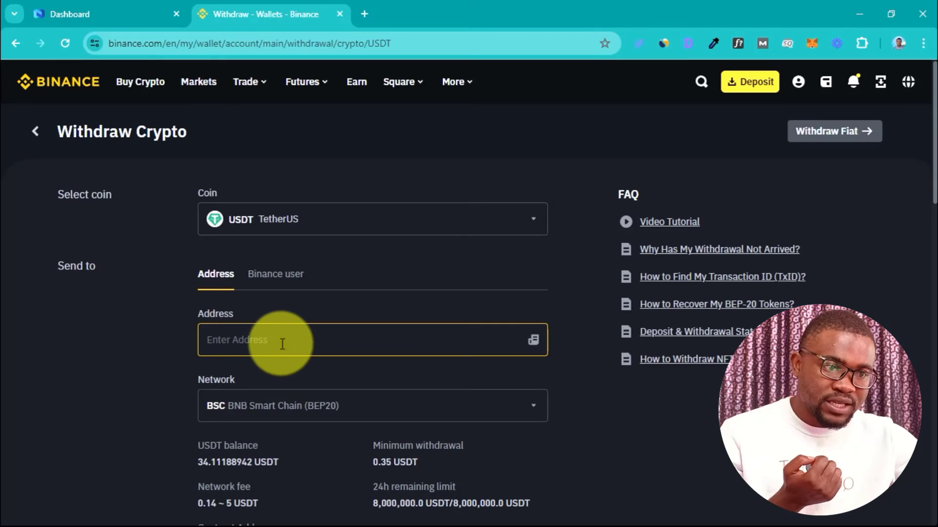
# - Paste the Nexo deposit address, set the amount to 11 USDT, and submit the withdrawal
pyautogui.click(282, 343)
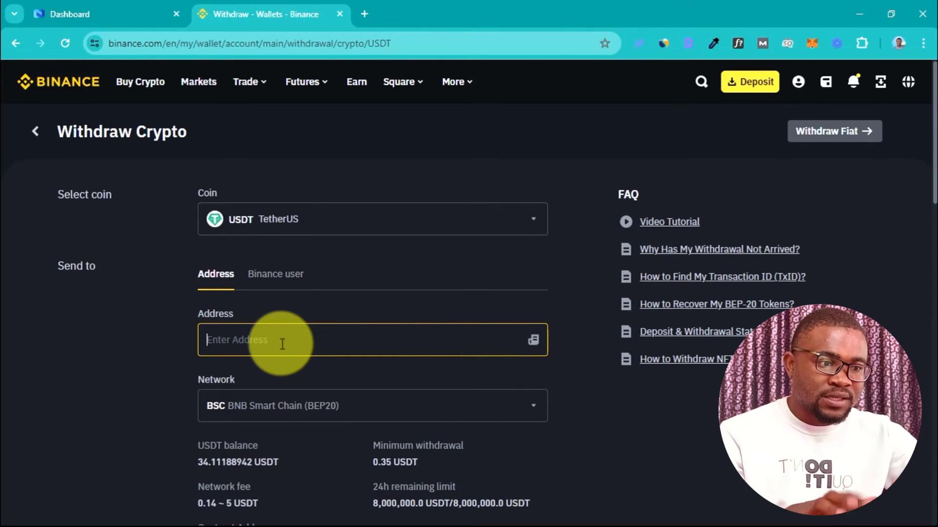
pyautogui.hotkey('ctrl', 'v')
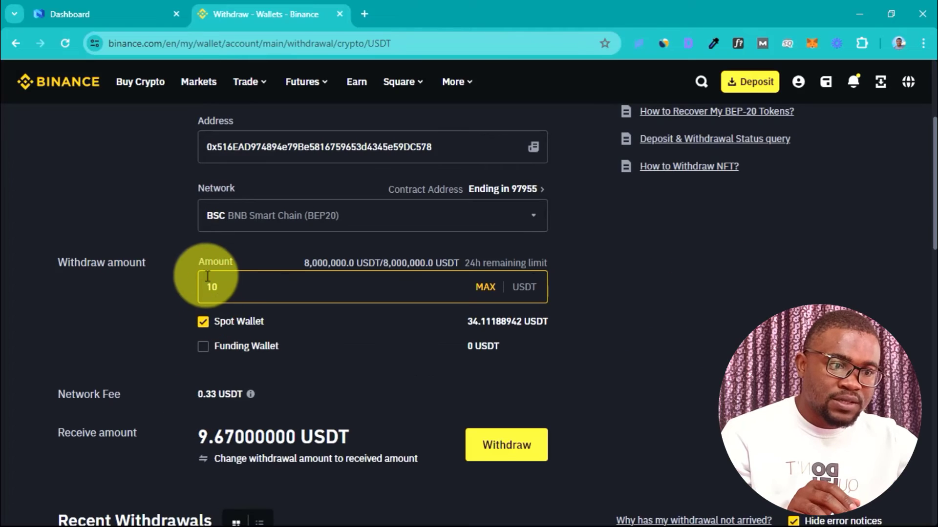
pyautogui.click(212, 286)
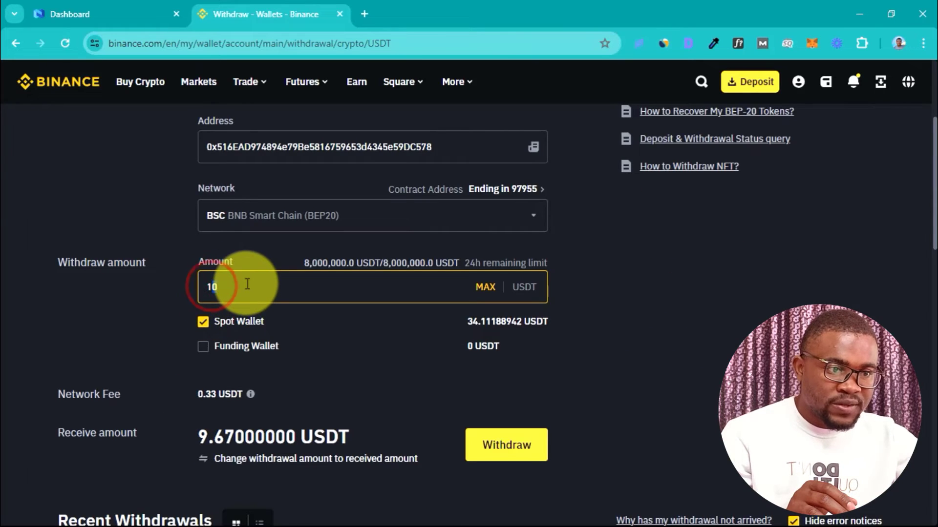
pyautogui.press('BackSpace')
pyautogui.write('1')
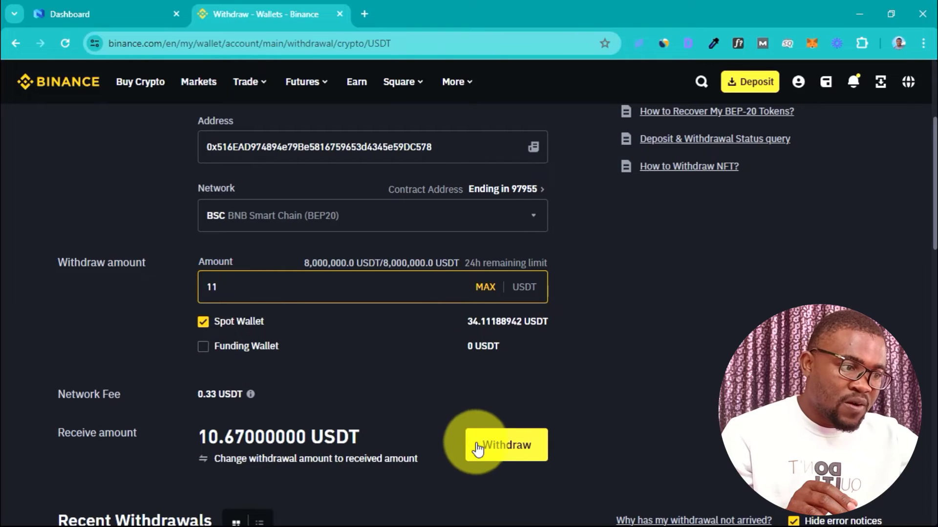
pyautogui.click(502, 446)
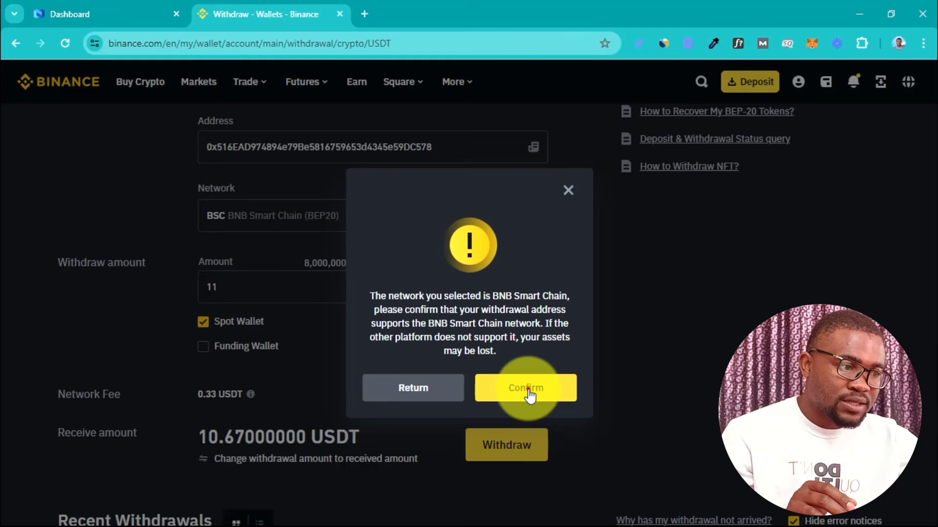
# - Confirm the BEP20 network, check the address against Nexo's deposit address, and submit the 11 USDT withdrawal
pyautogui.click(529, 394)
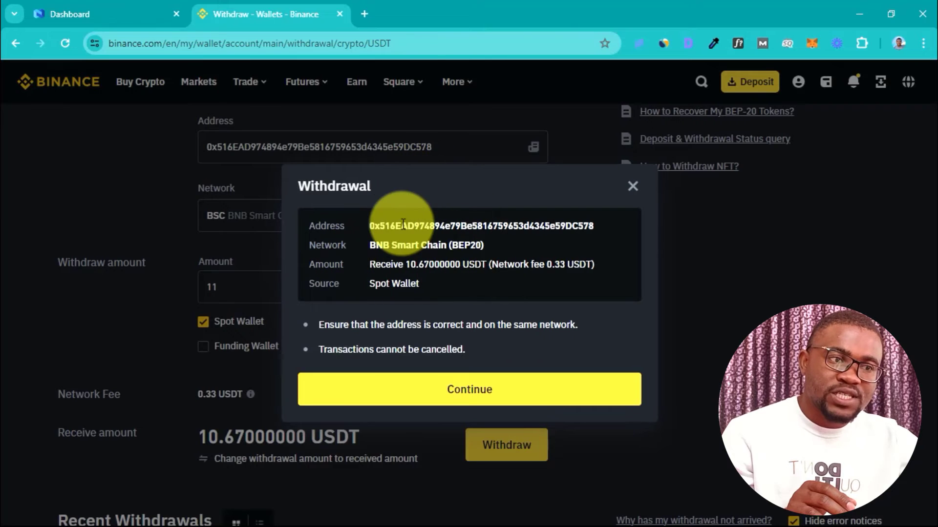
pyautogui.click(86, 10)
pyautogui.doubleClick(325, 295)
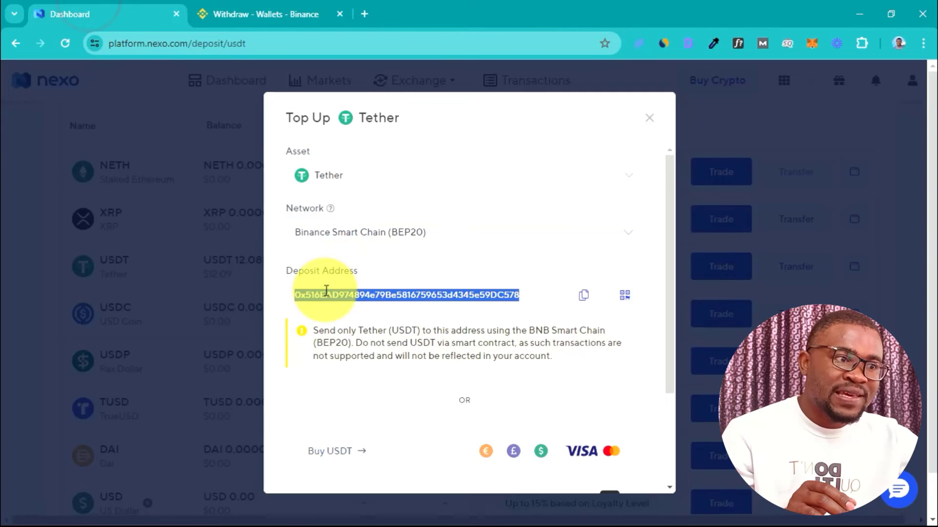
pyautogui.click(232, 9)
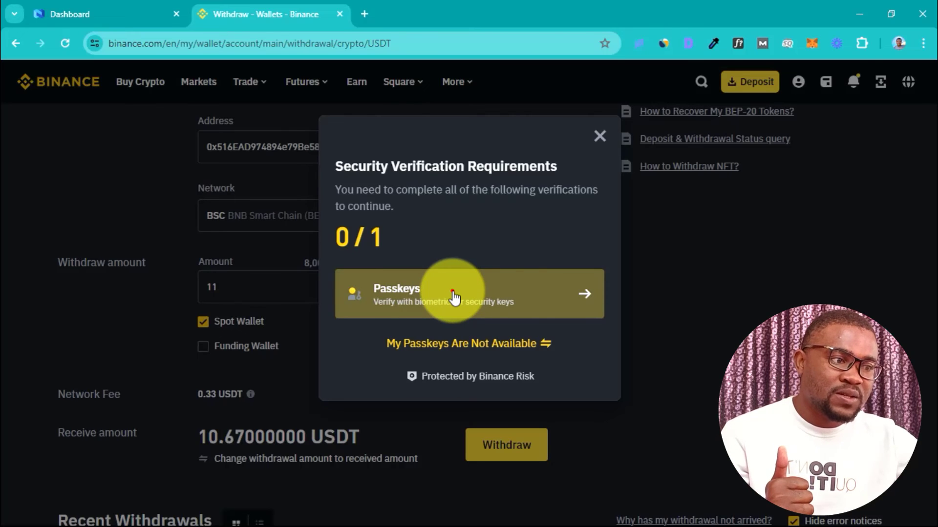
pyautogui.click(453, 294)
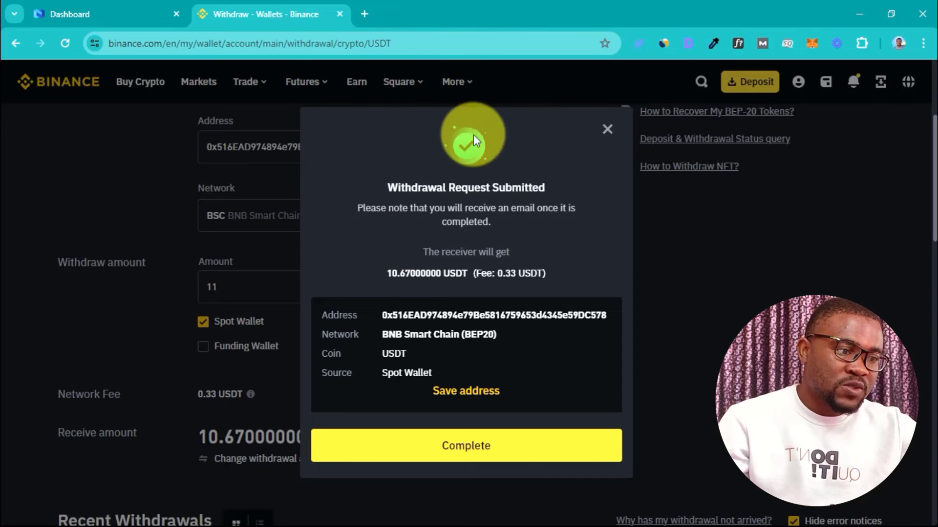
pyautogui.click(486, 452)
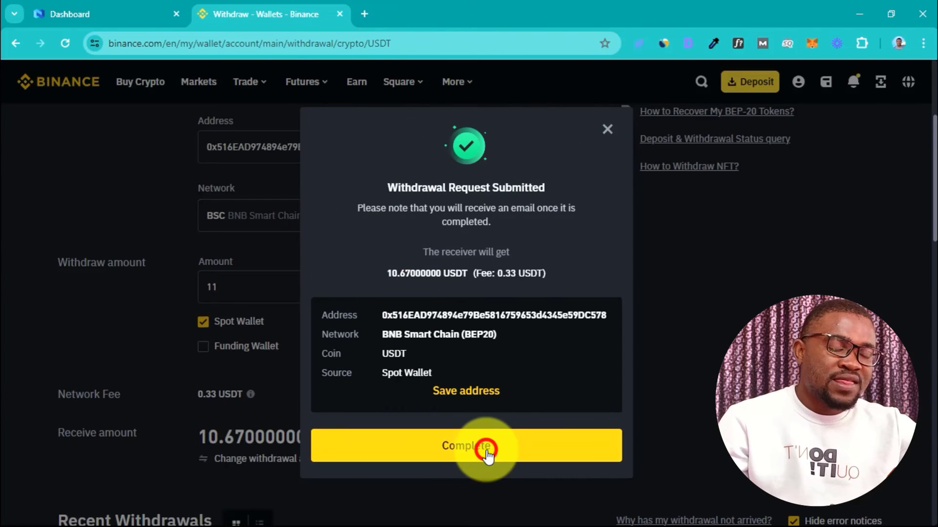
# - Close Nexo's Tether top-up dialog and reload the dashboard to show the $22.76 portfolio balance
pyautogui.click(69, 6)
pyautogui.press('Tab')
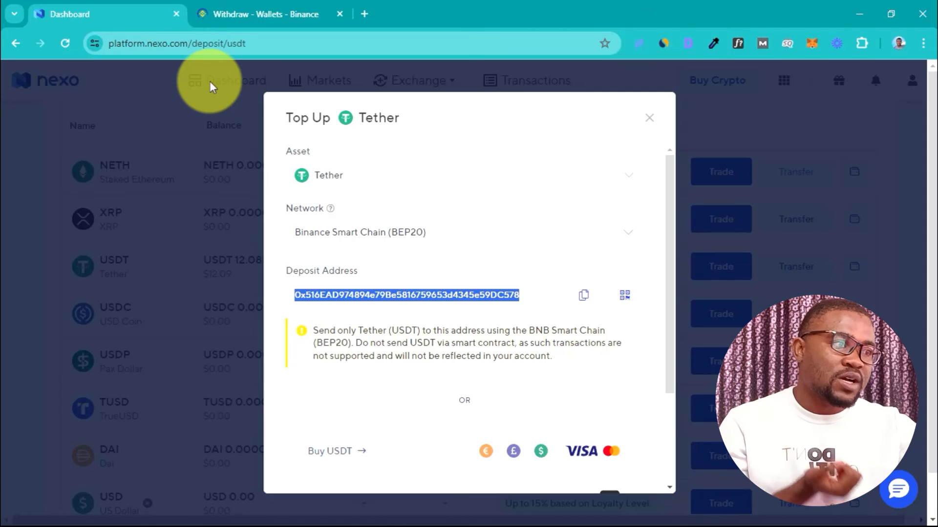
pyautogui.click(650, 117)
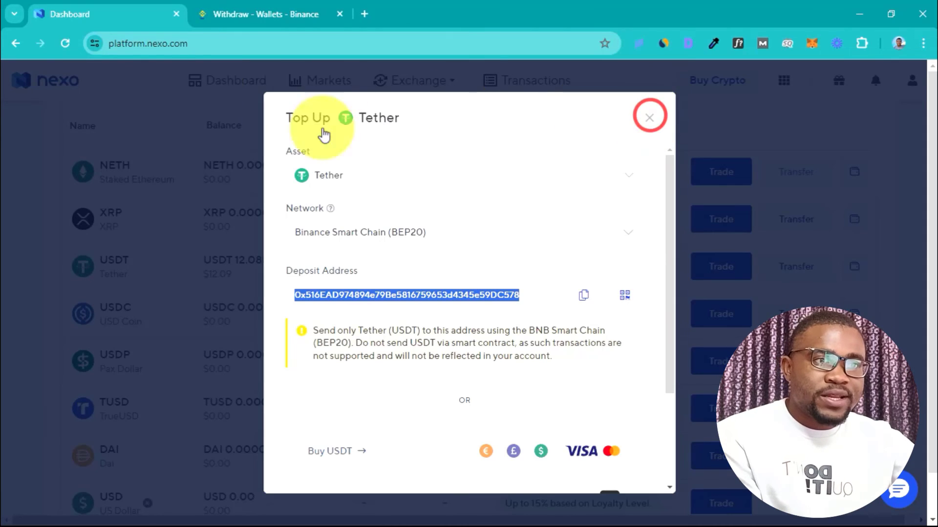
pyautogui.click(63, 44)
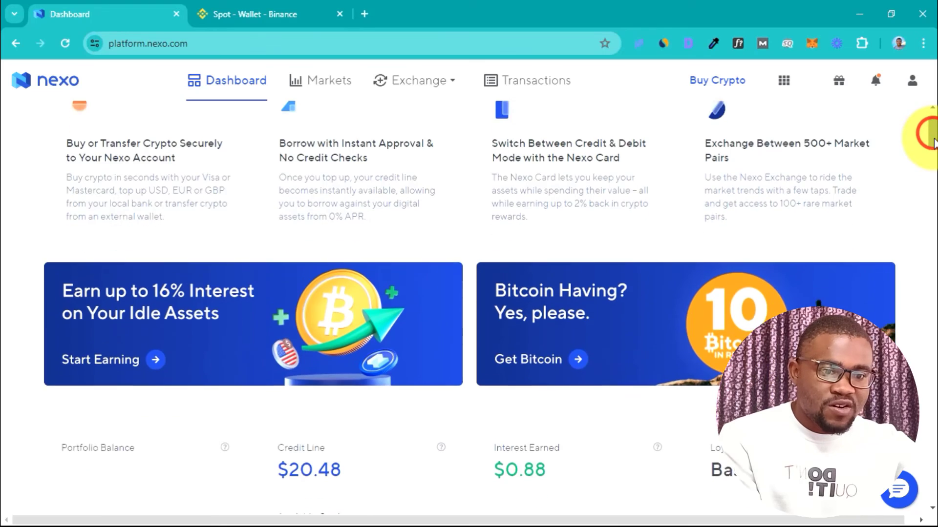
pyautogui.moveTo(934, 133); pyautogui.dragTo(933, 149)
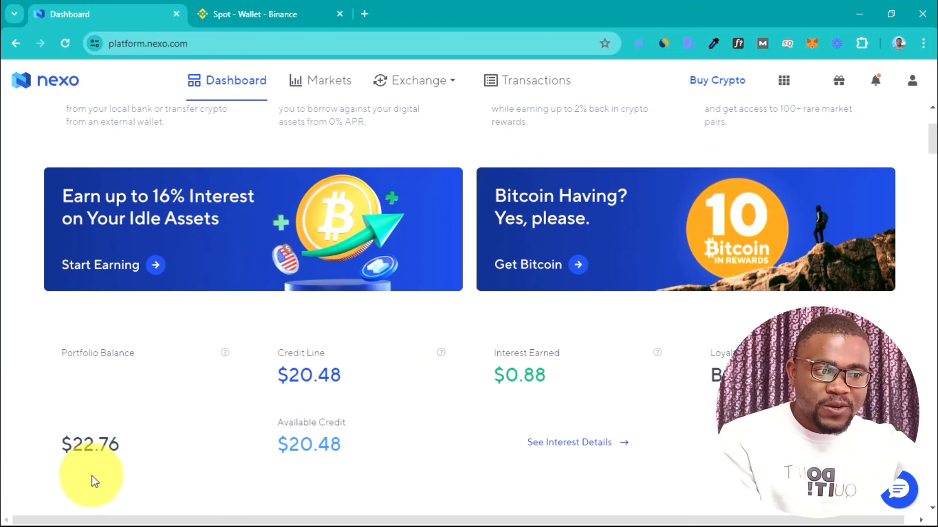